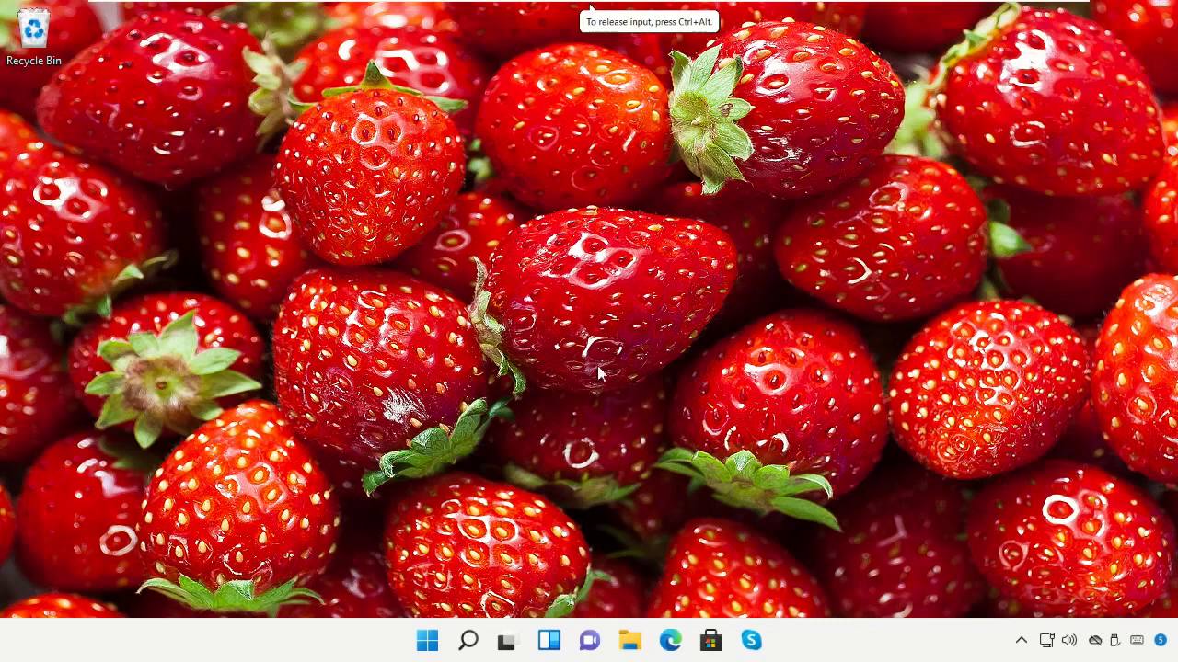
Search Windows for "services" and open the Services app.
click(470, 644)
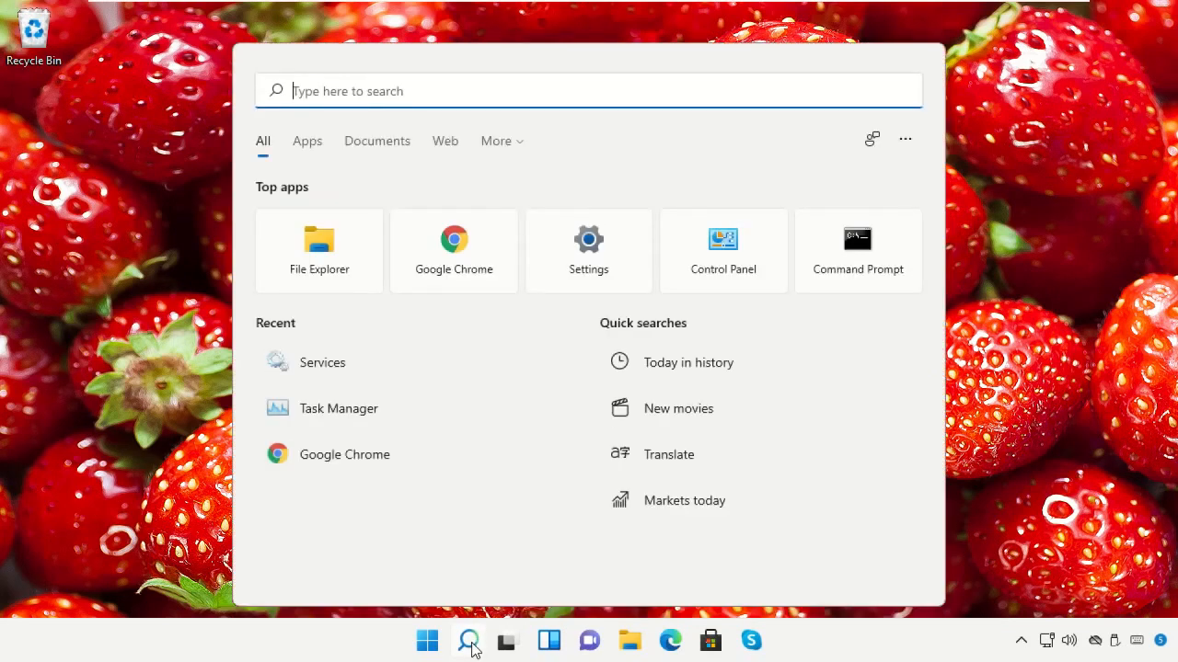
text(services)
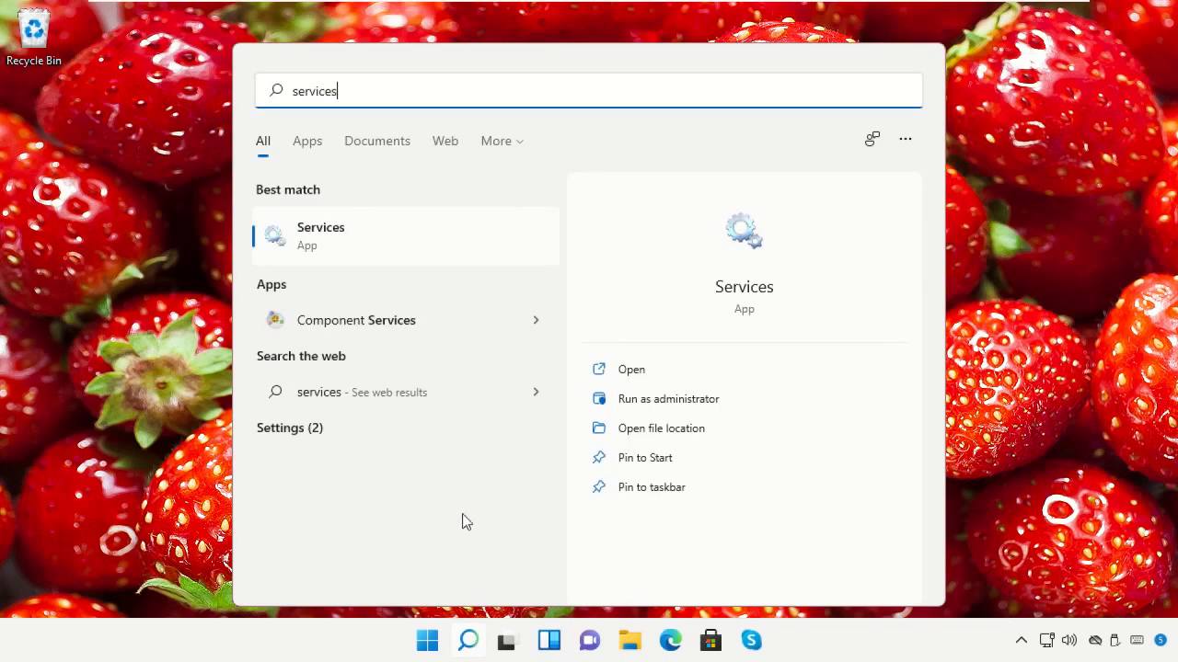
click(361, 249)
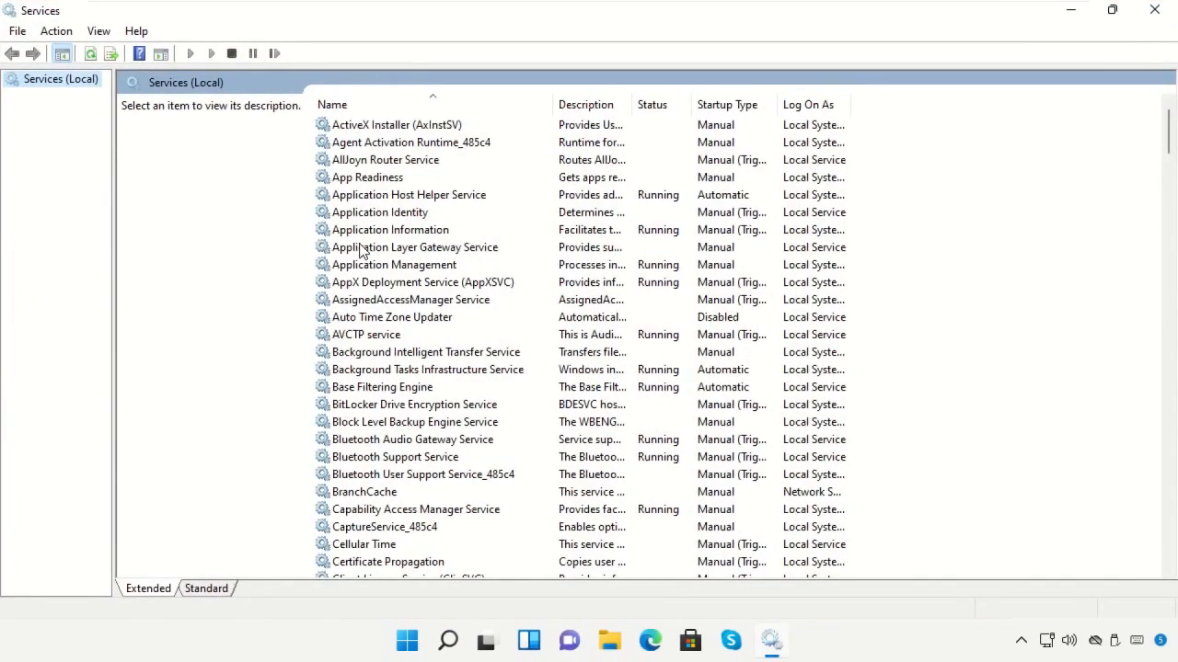
Restore the Services window to a smaller size and select the Performance Logs & Alerts service.
key(p)
scroll(379, 287, down, 4)
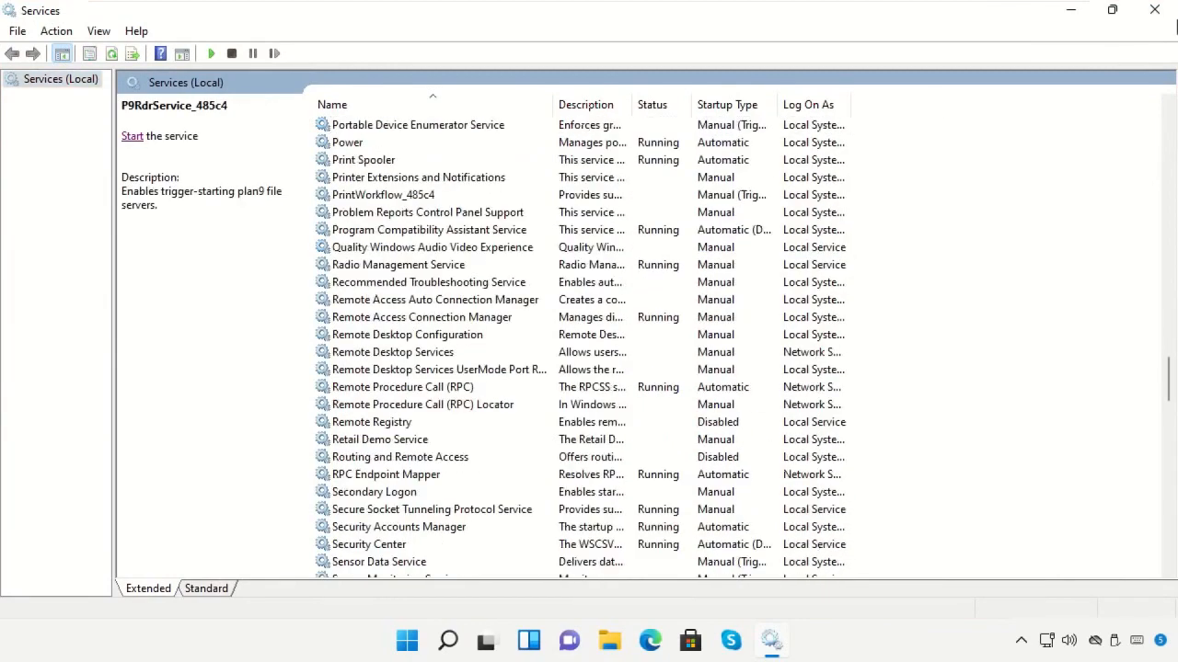
click(1113, 11)
scroll(597, 308, down, 7)
click(596, 303)
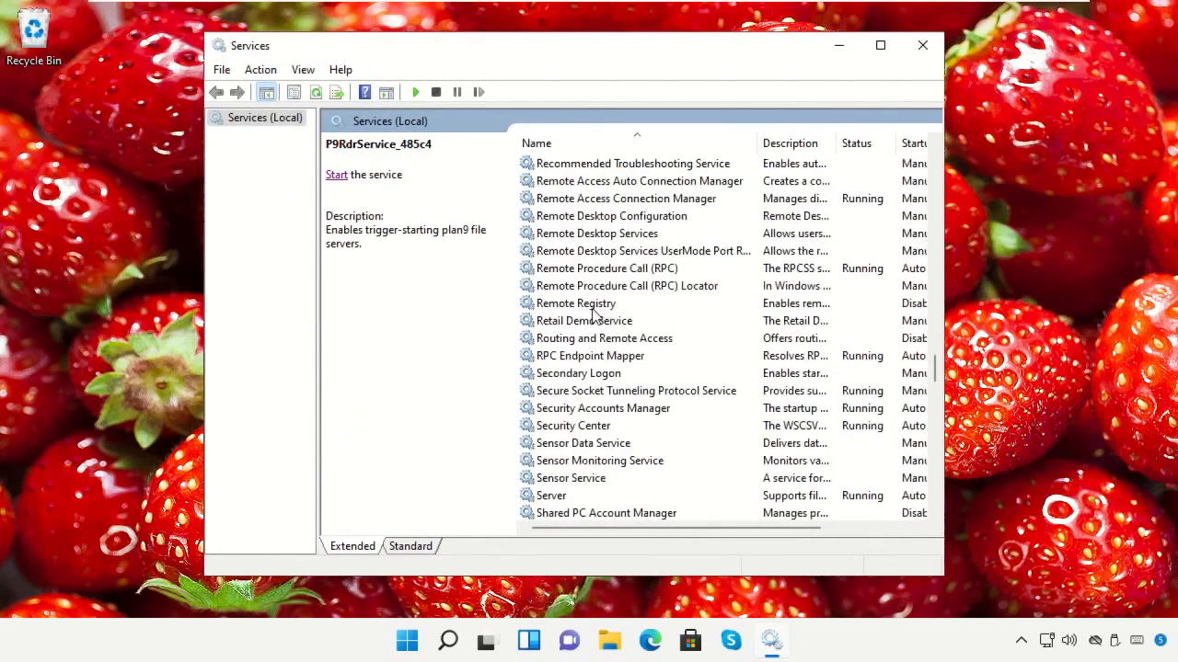
scroll(593, 312, up, 6)
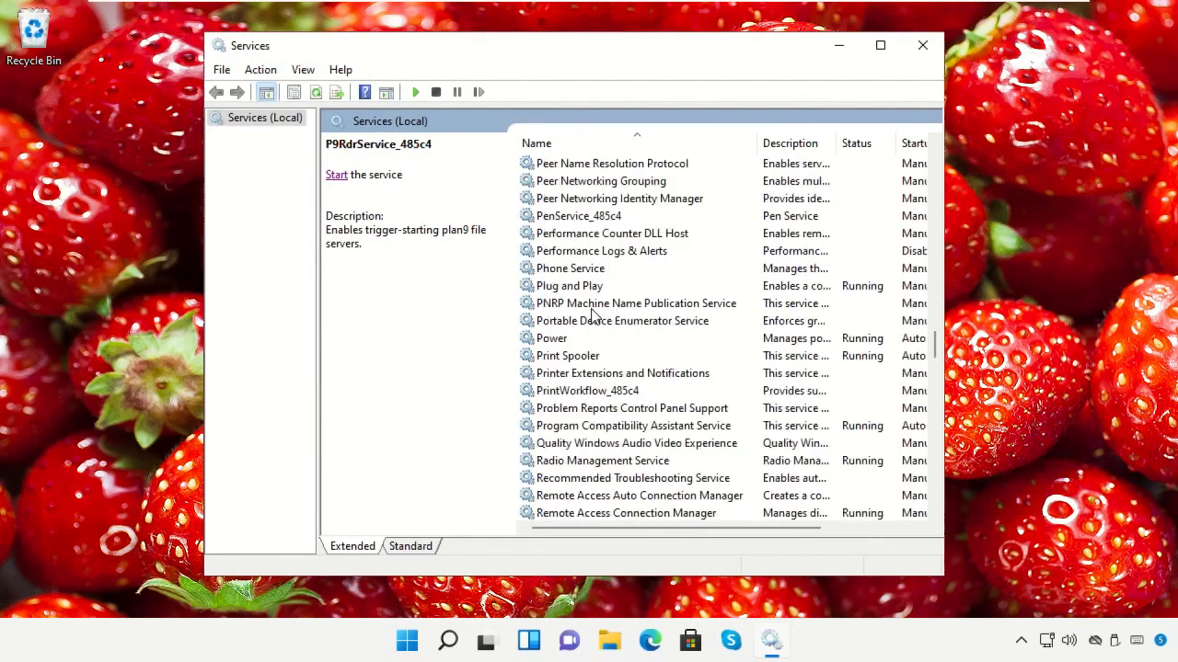
scroll(594, 315, up, 2)
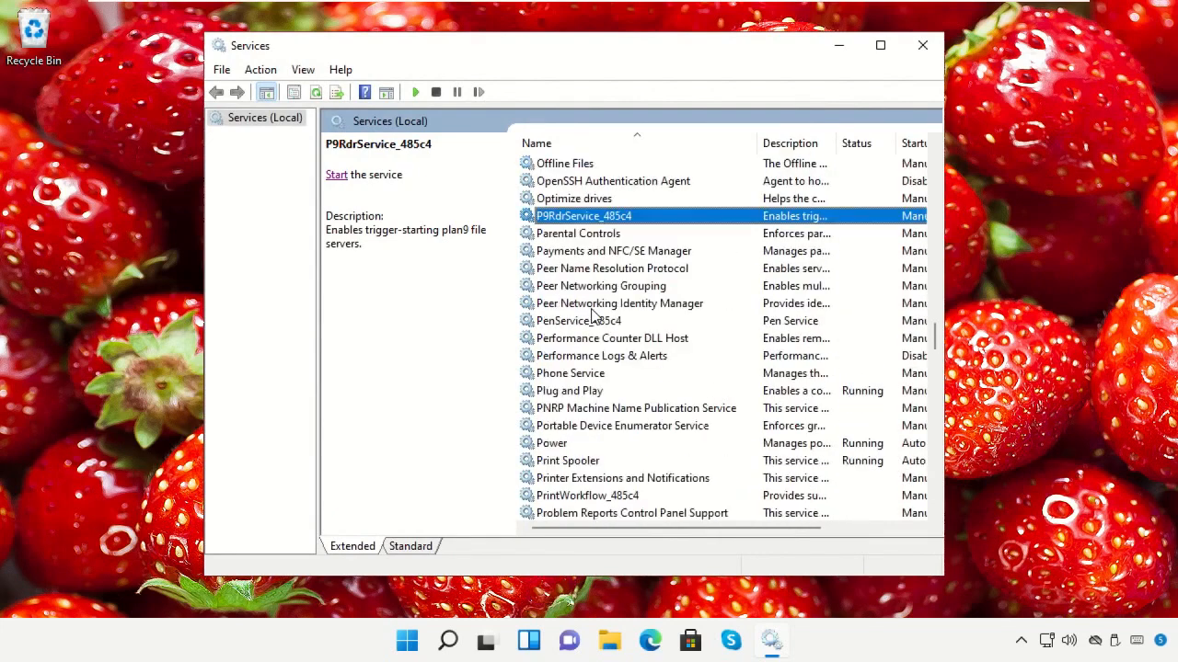
click(596, 358)
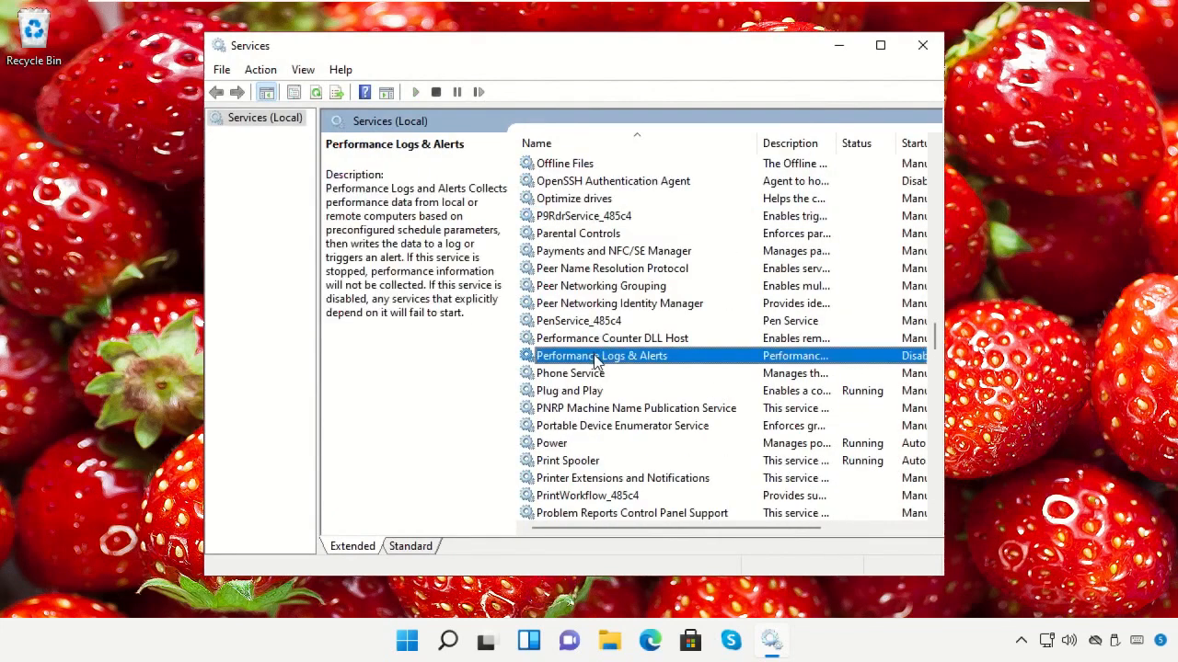
Set the startup type of the Performance Logs & Alerts service to Automatic and apply the change.
right_click(595, 361)
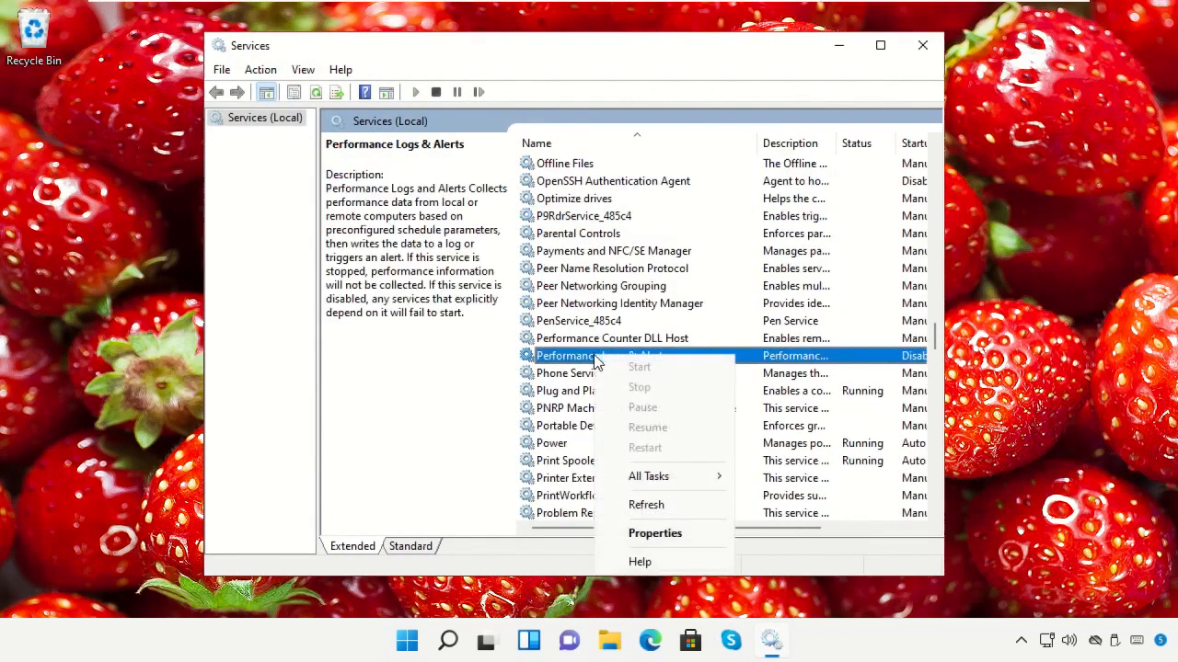
click(648, 534)
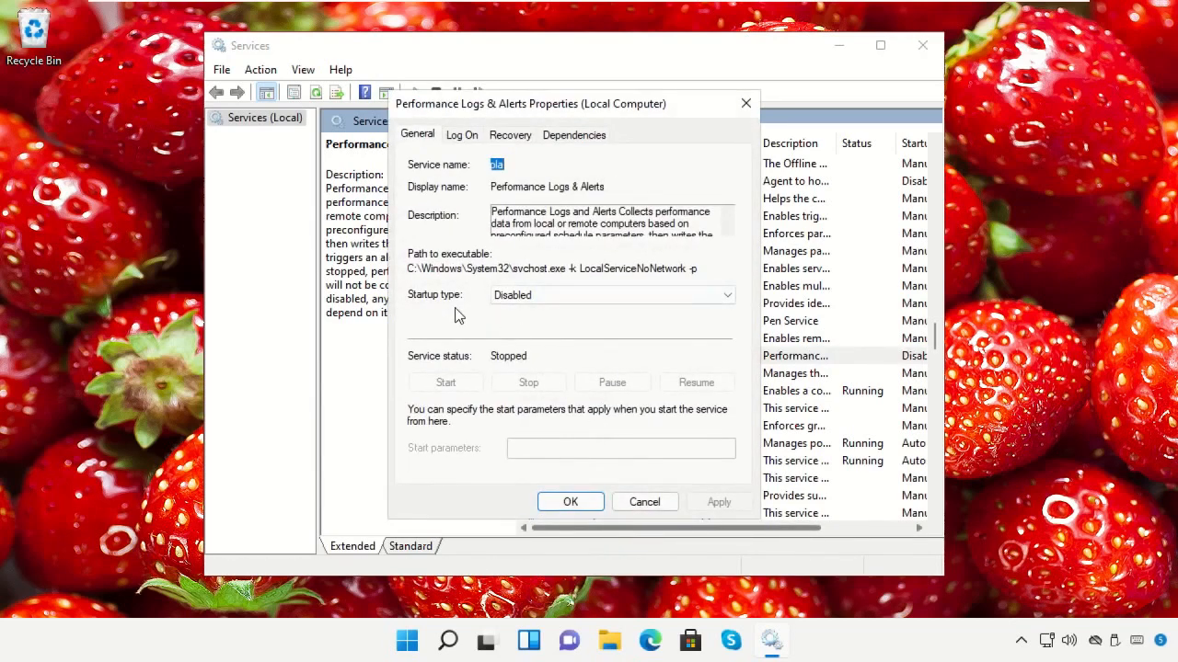
click(592, 296)
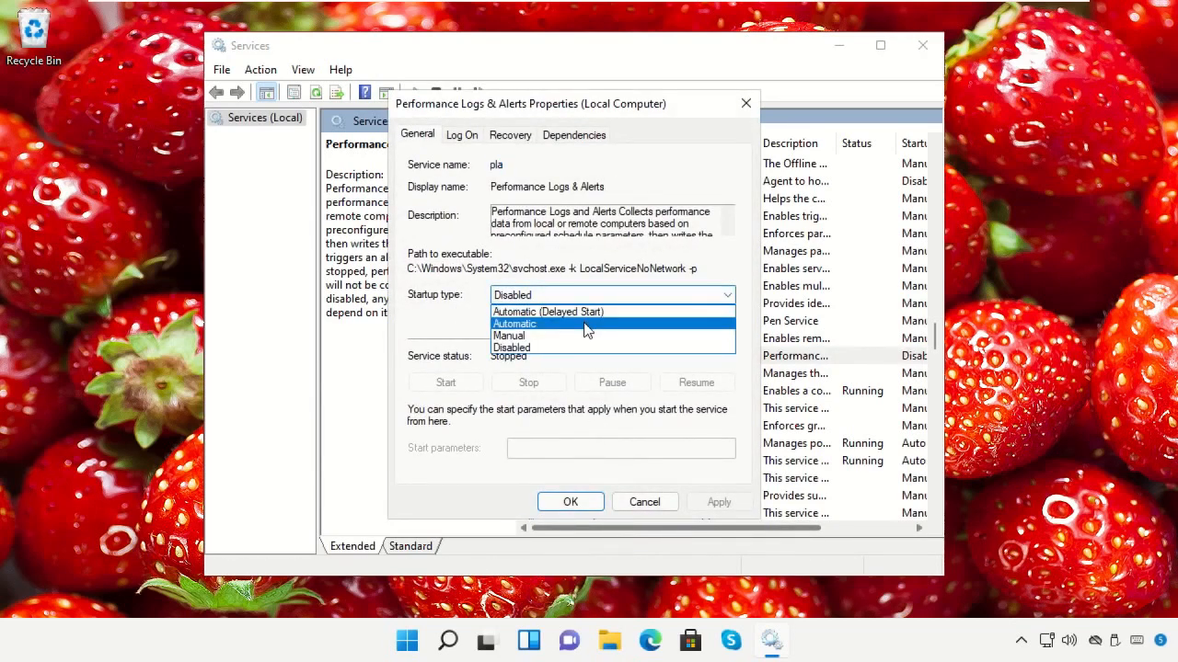
click(587, 323)
click(715, 503)
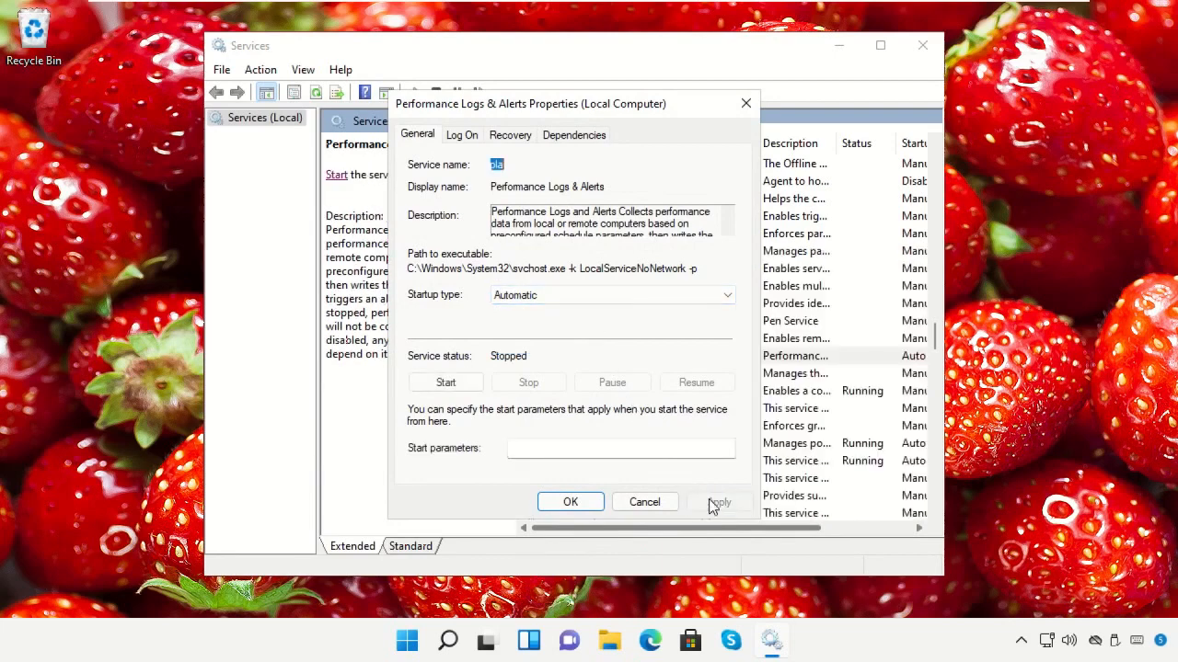
click(570, 502)
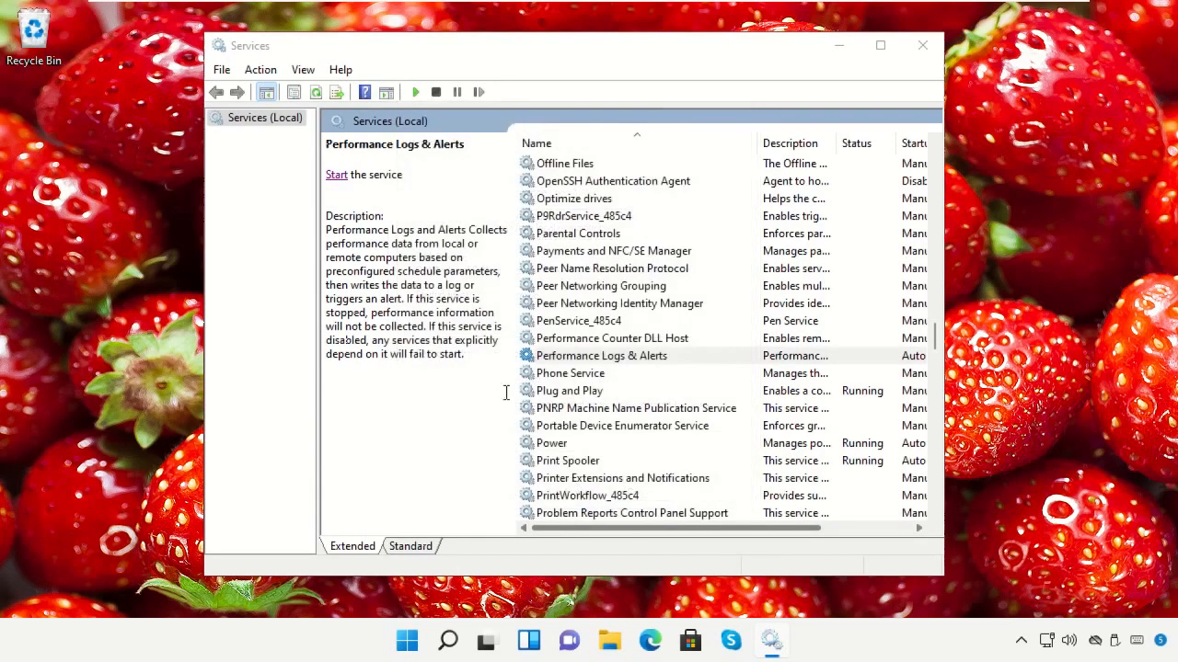
Start the Performance Logs & Alerts service and close the Services window.
click(337, 175)
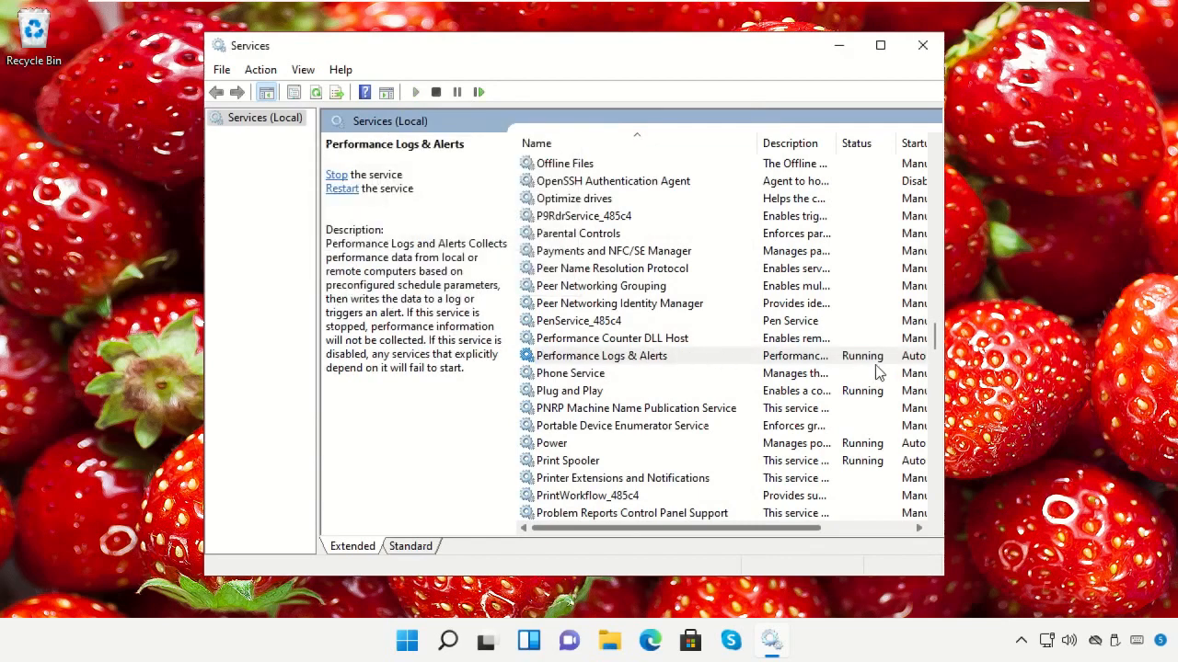
click(921, 45)
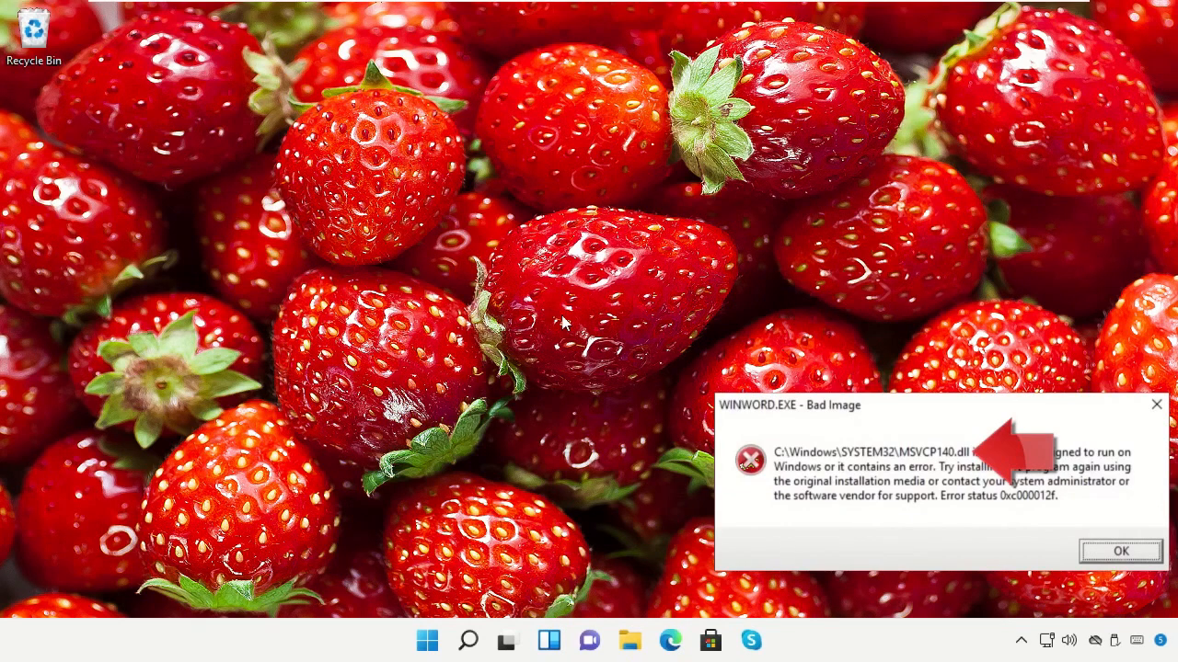
Switch to File Explorer and open the System32 folder inside Windows on Local Disk (C:).
click(625, 645)
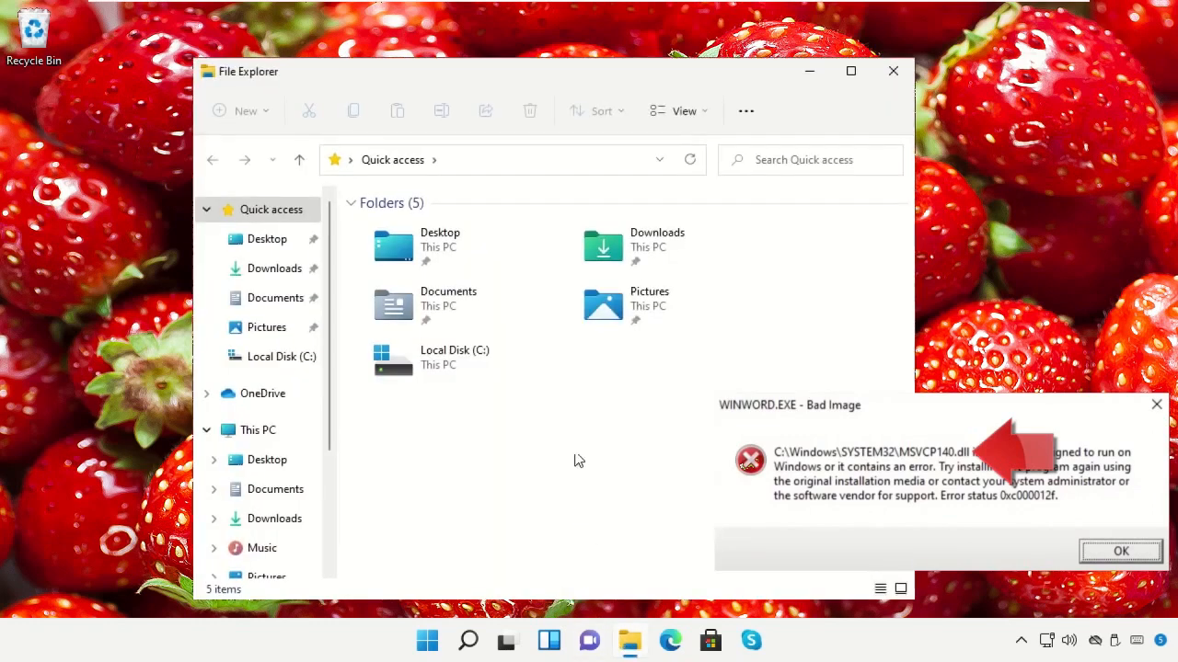
drag(727, 75, 736, 61)
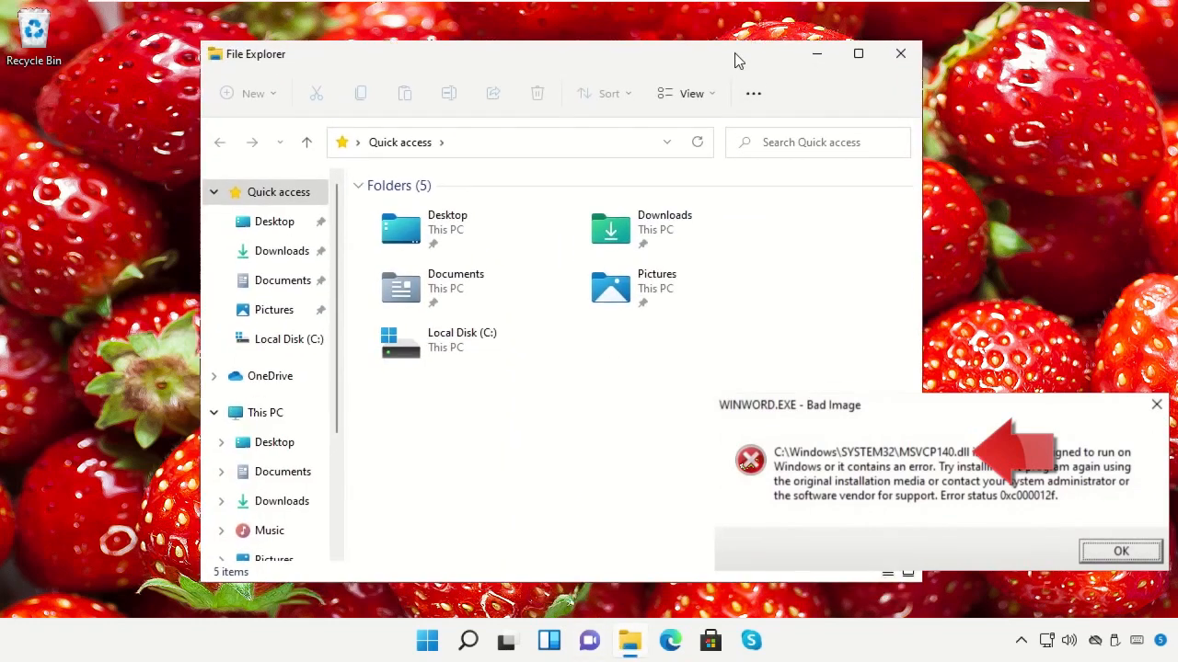
click(241, 412)
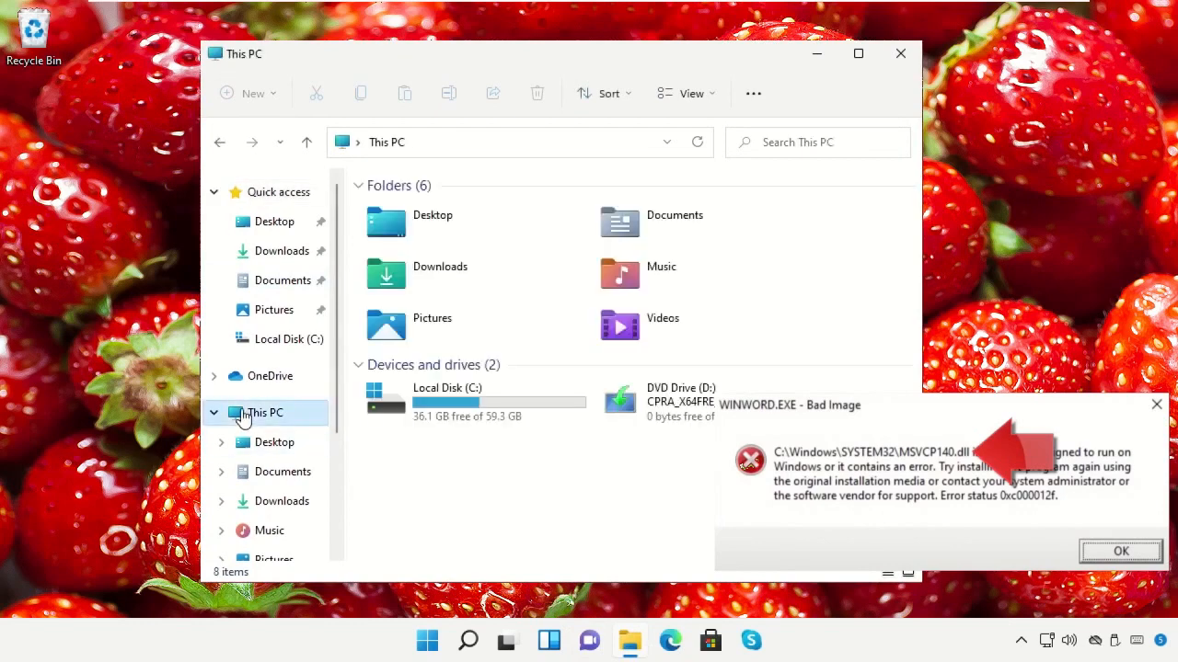
double_click(414, 414)
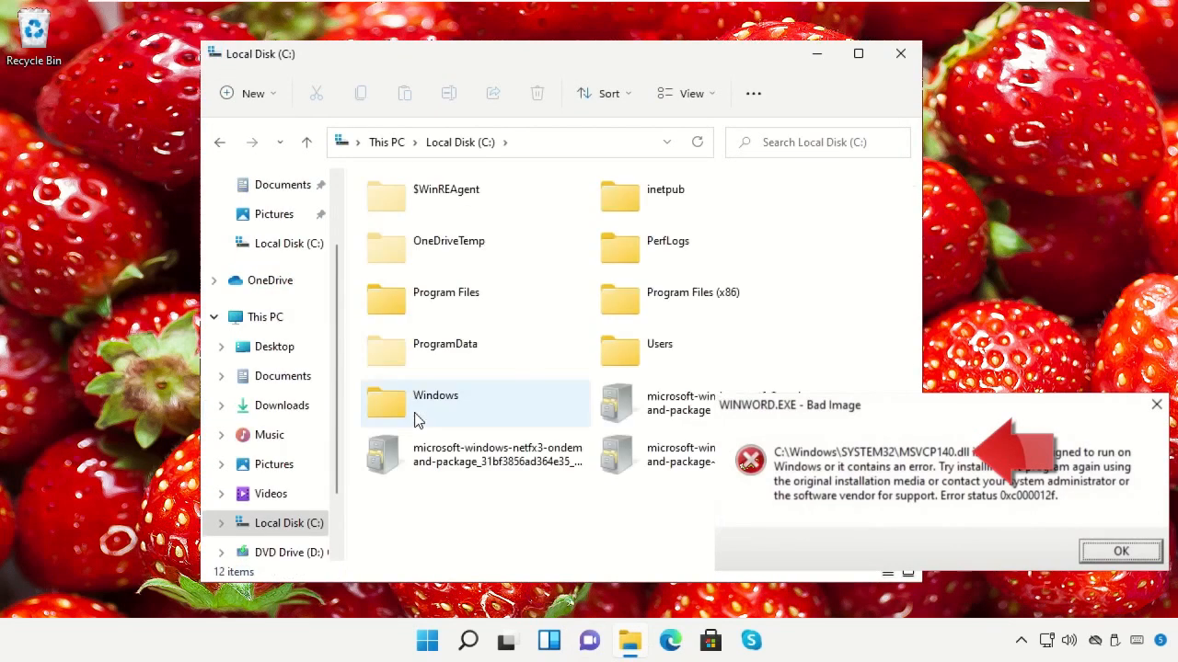
double_click(416, 414)
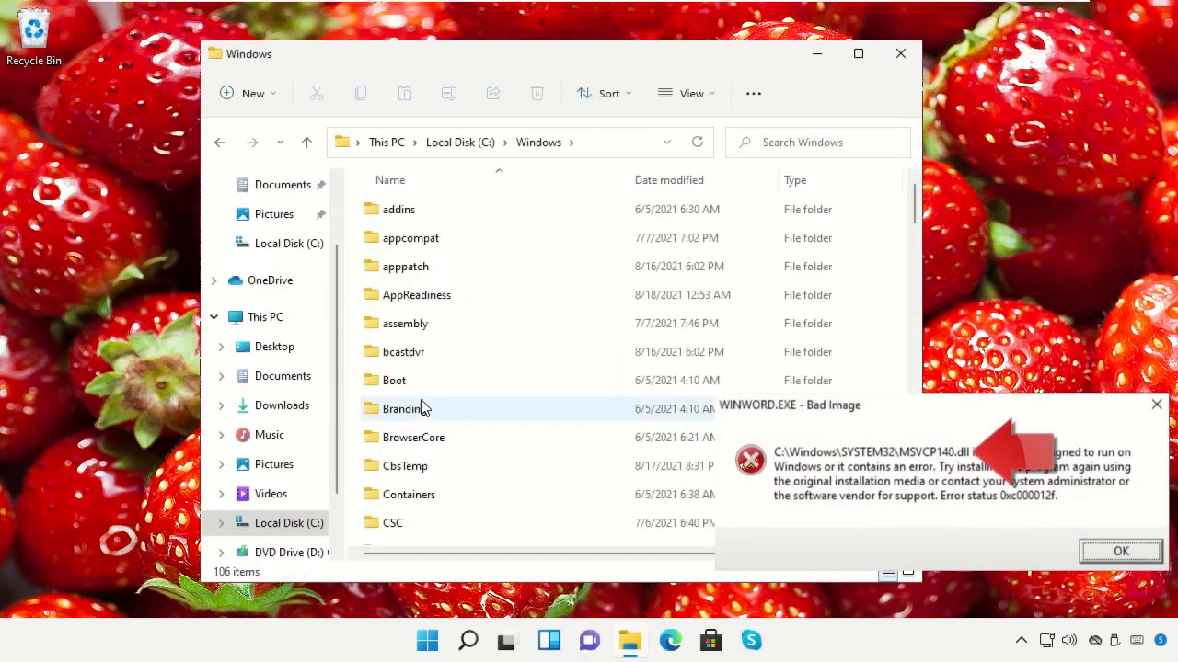
scroll(549, 429, down, 10)
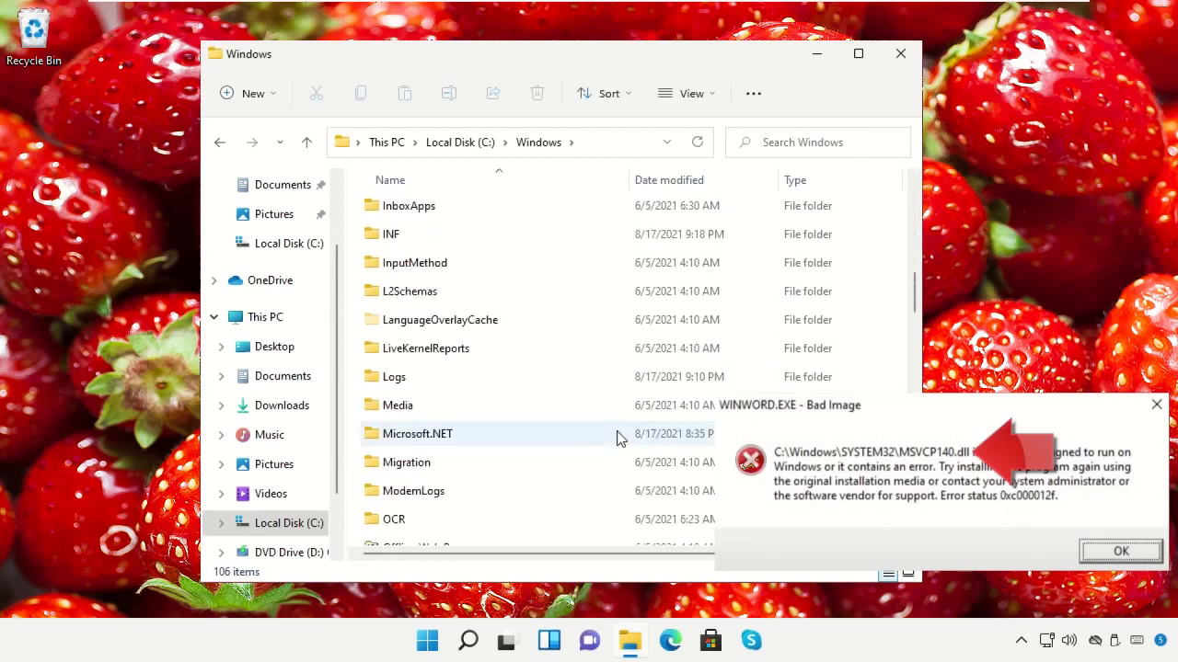
scroll(618, 439, down, 6)
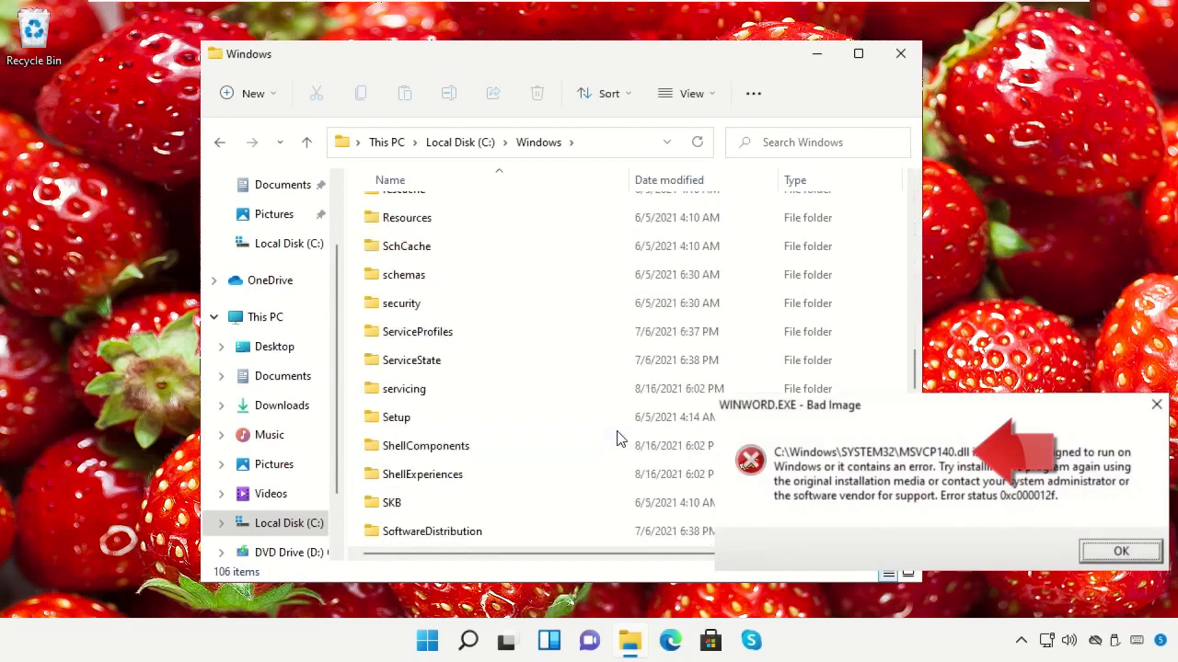
scroll(618, 439, down, 3)
double_click(424, 387)
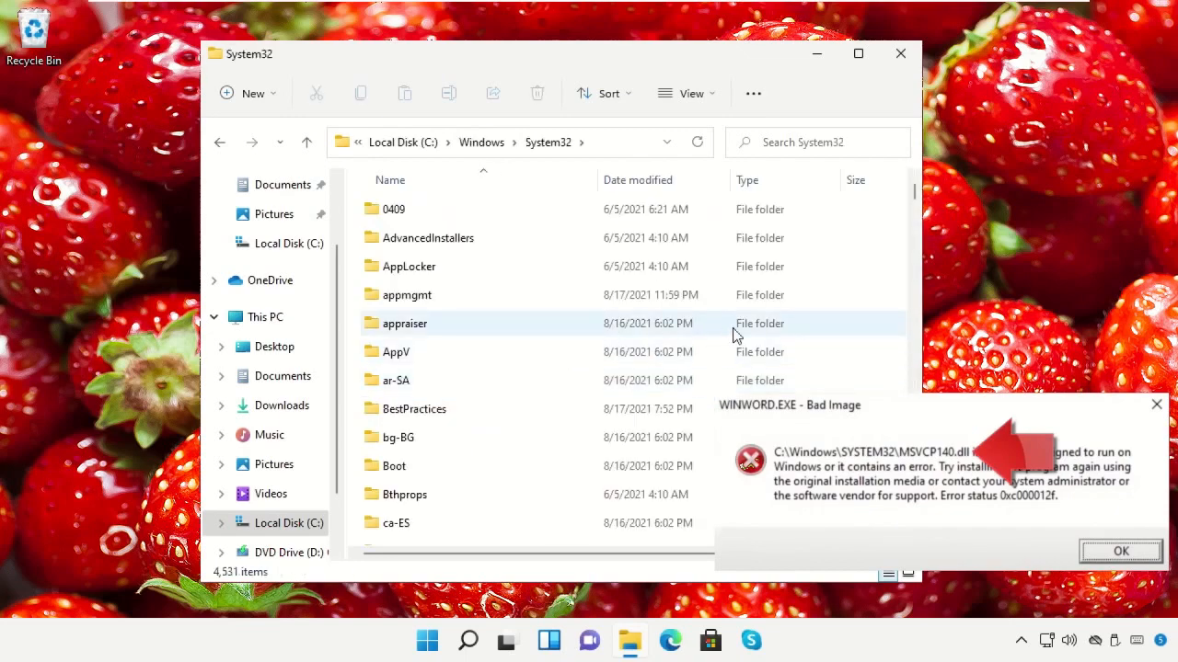
Delete msvcp140.dll from the System32 folder and minimize the File Explorer window.
drag(915, 193, 910, 368)
scroll(828, 384, up, 2)
scroll(828, 385, down, 10)
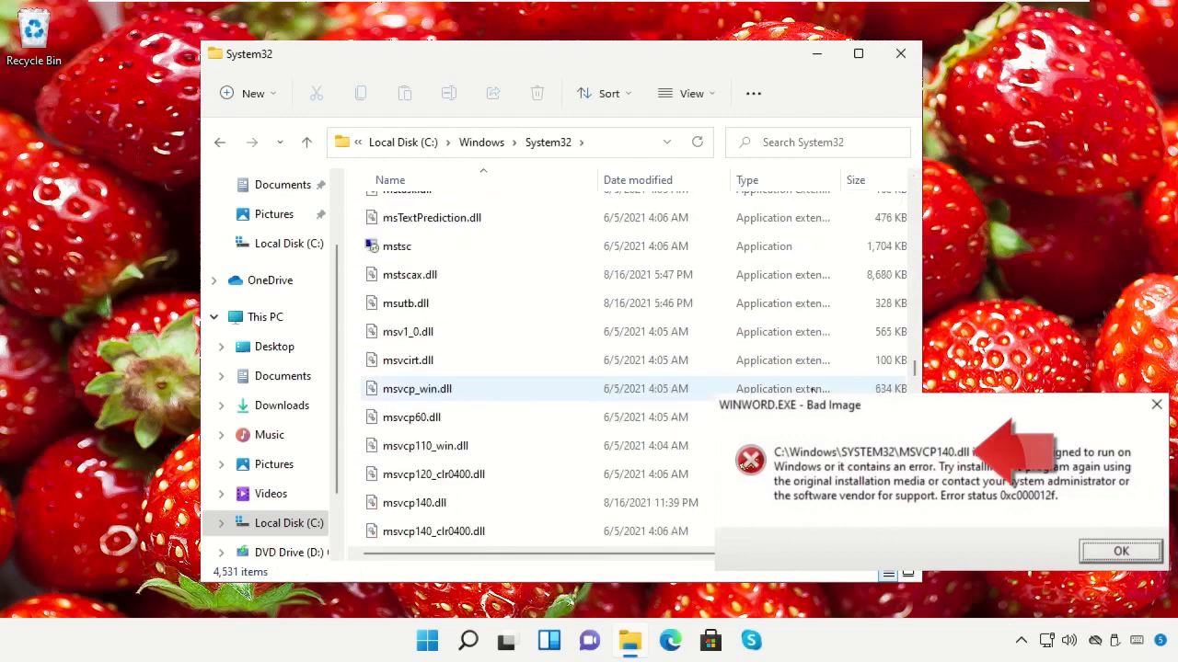
click(463, 427)
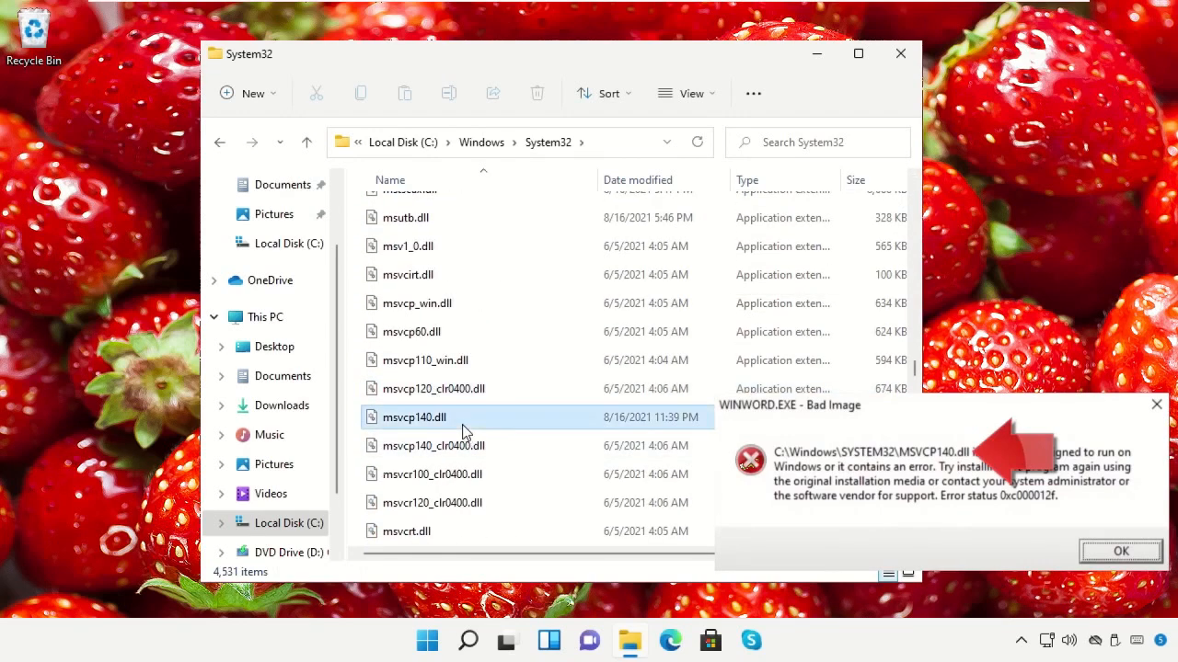
right_click(511, 425)
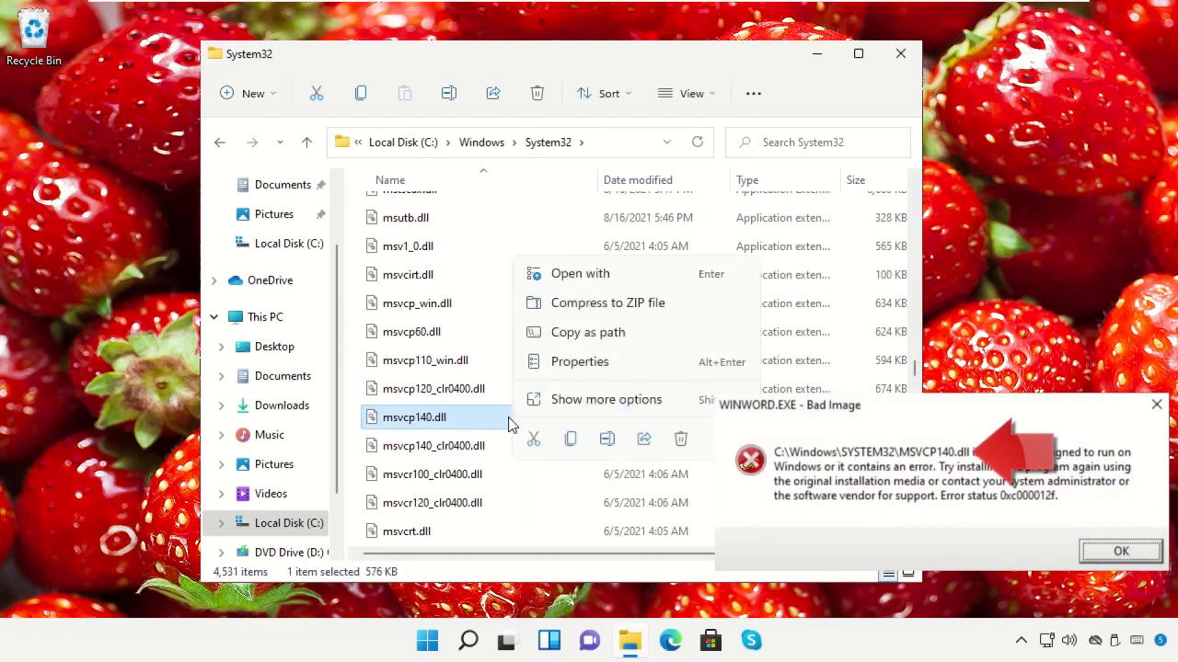
click(683, 441)
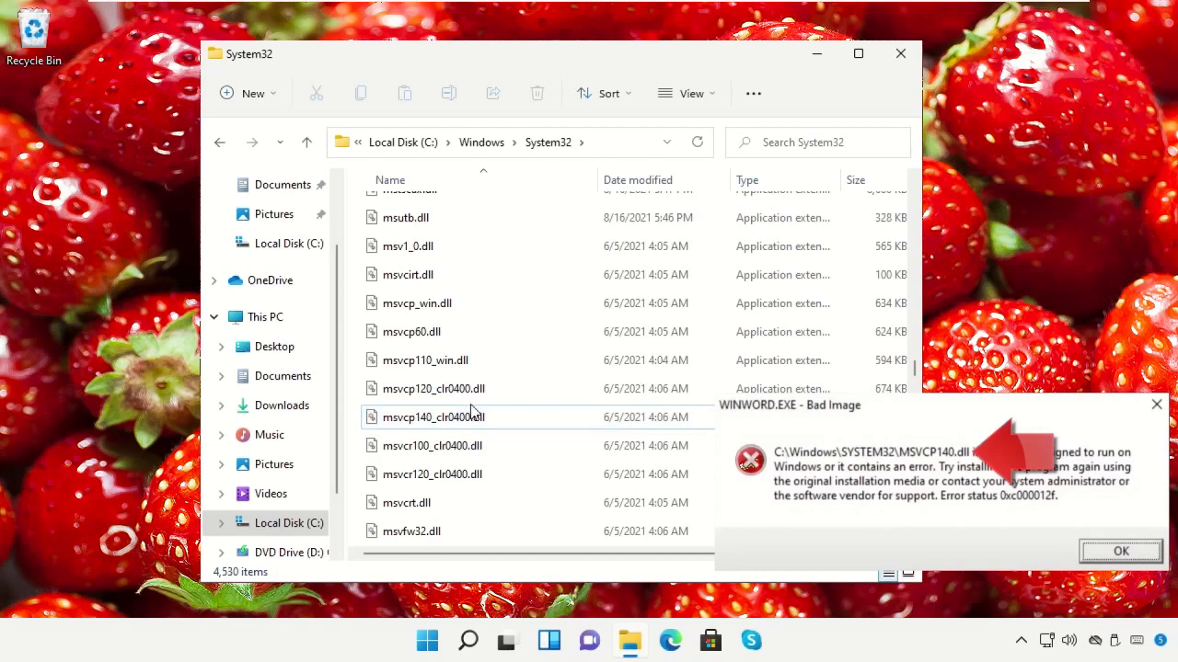
click(814, 58)
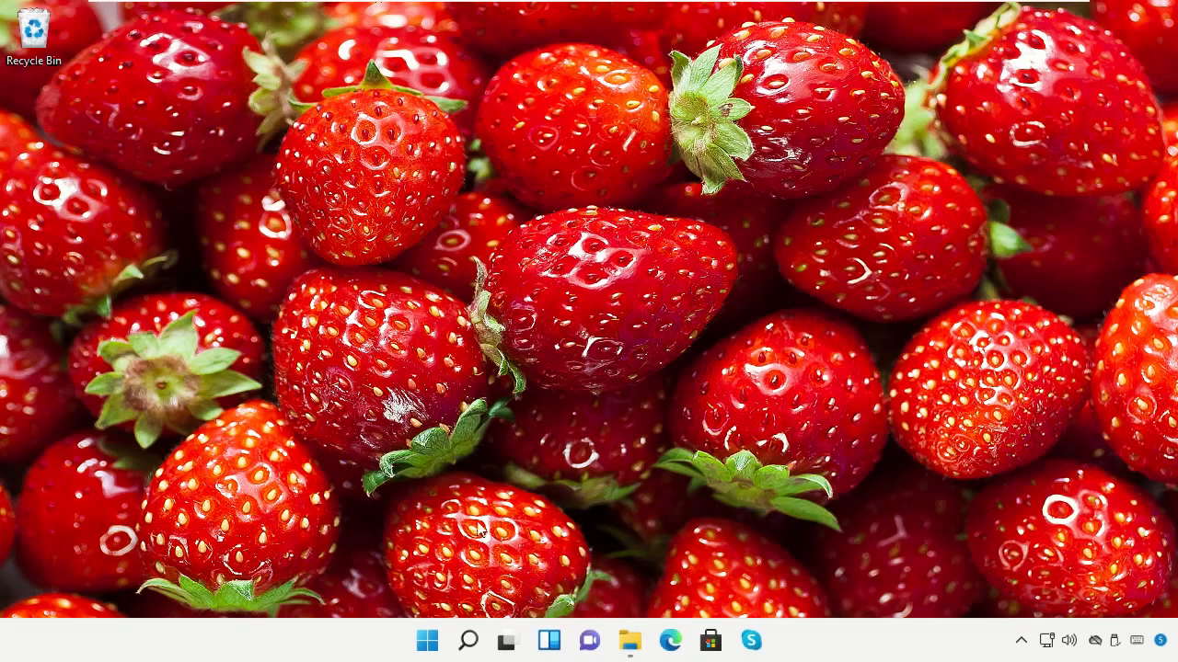
Search Windows for "Chrome" and open Google Chrome.
click(467, 642)
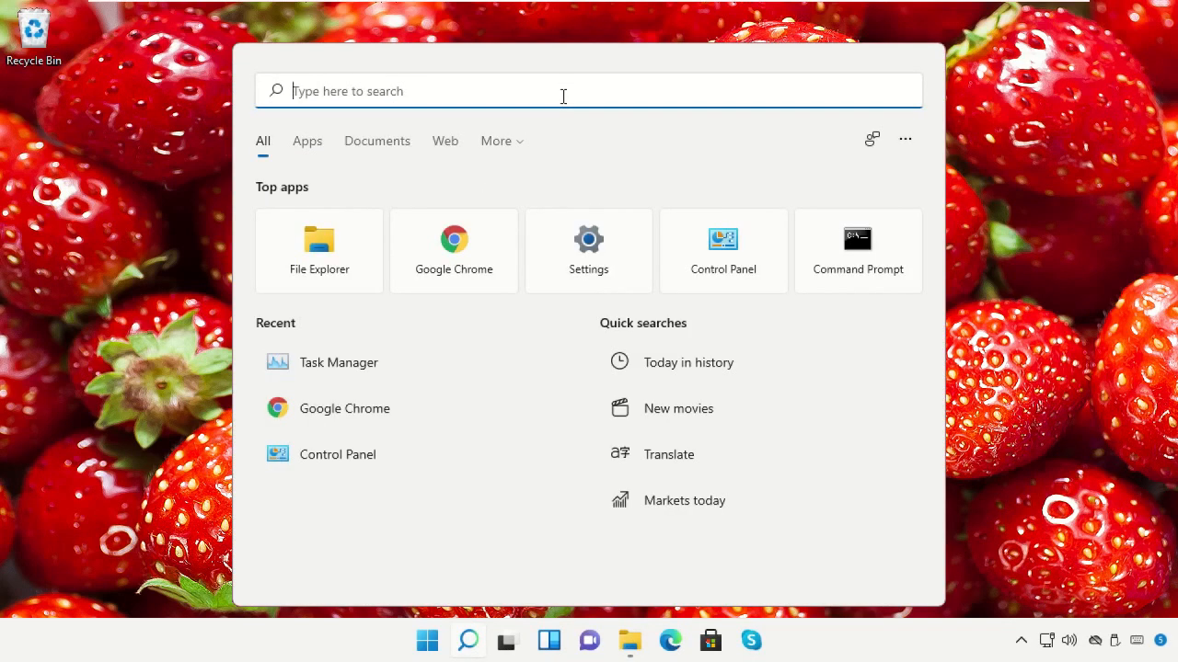
text(Chrome)
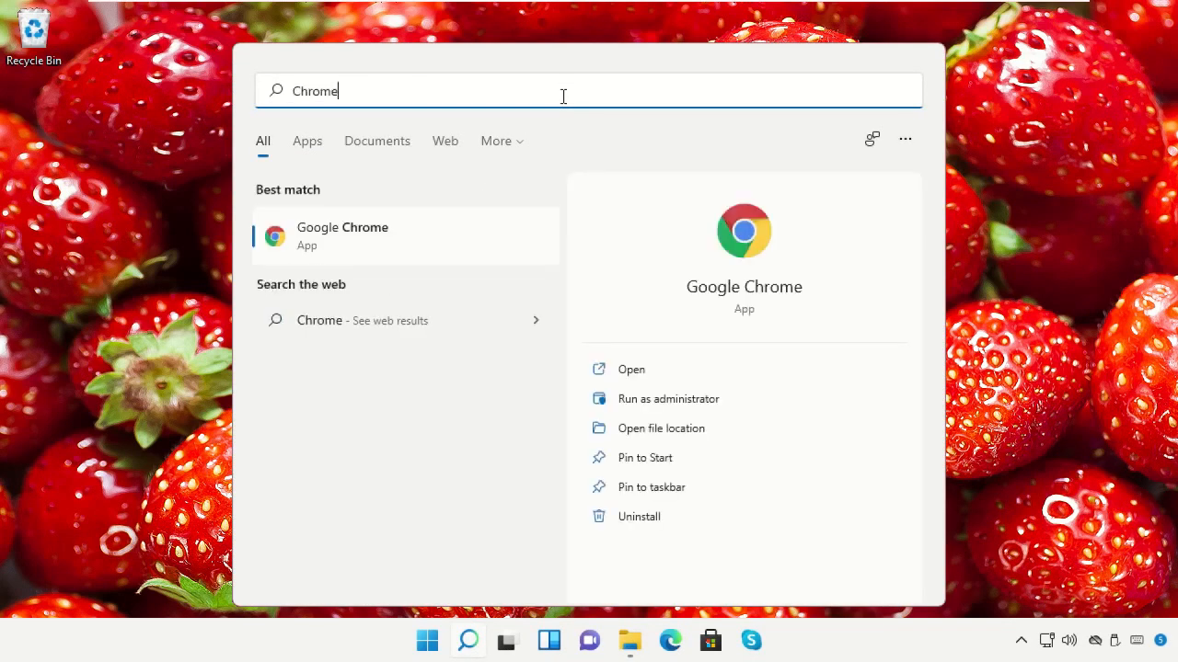
click(442, 221)
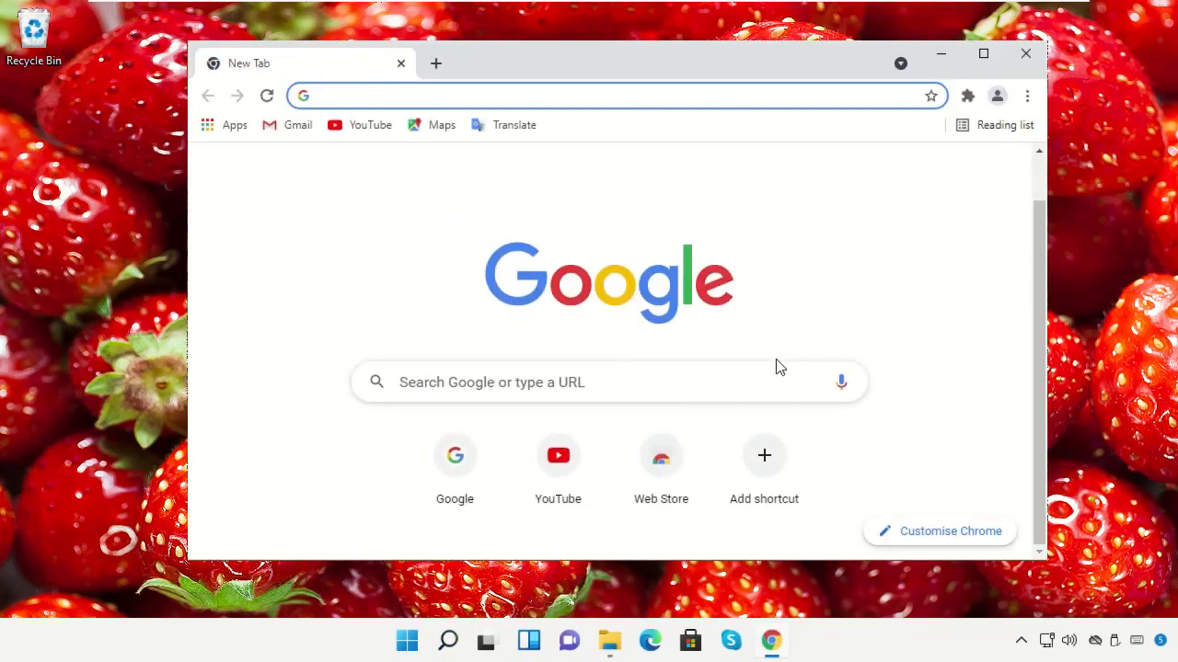
Search Google for "msvcp140.dll download" and open the DLL-files.com result for the file.
click(778, 382)
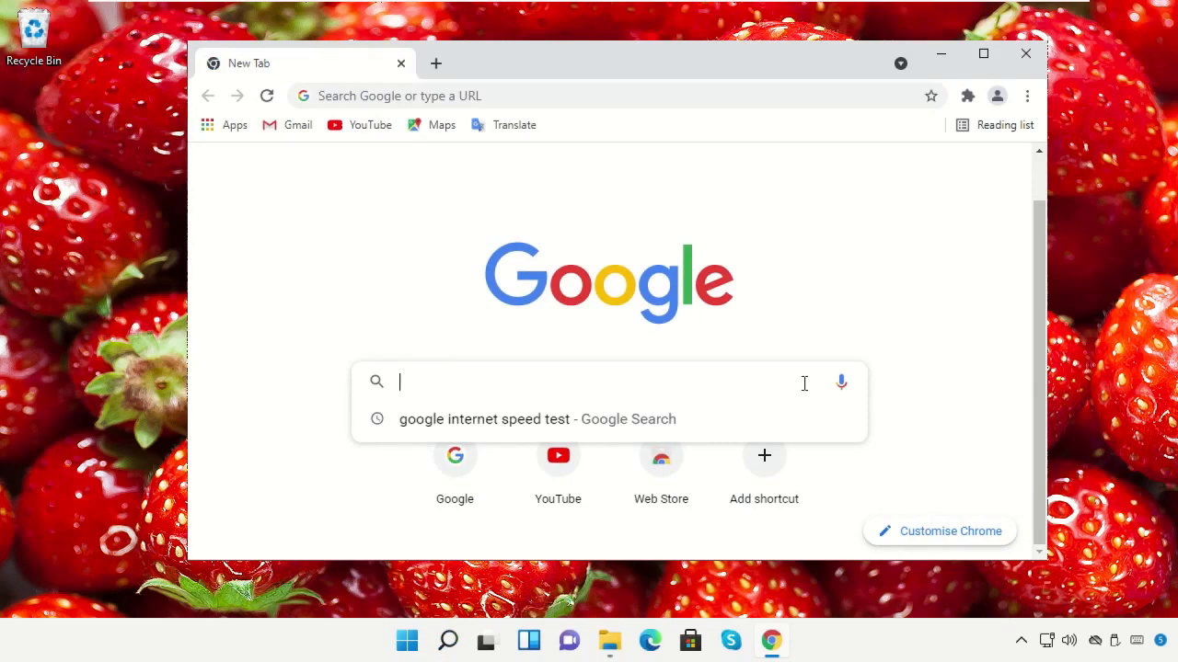
text(M)
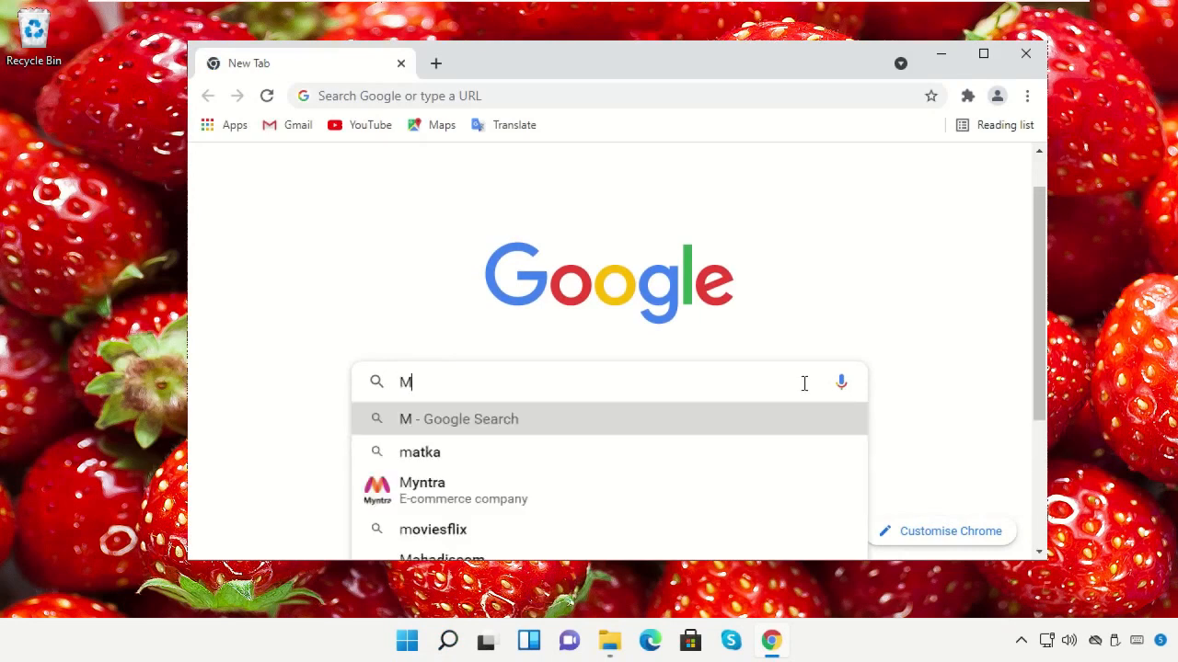
text(svcp140)
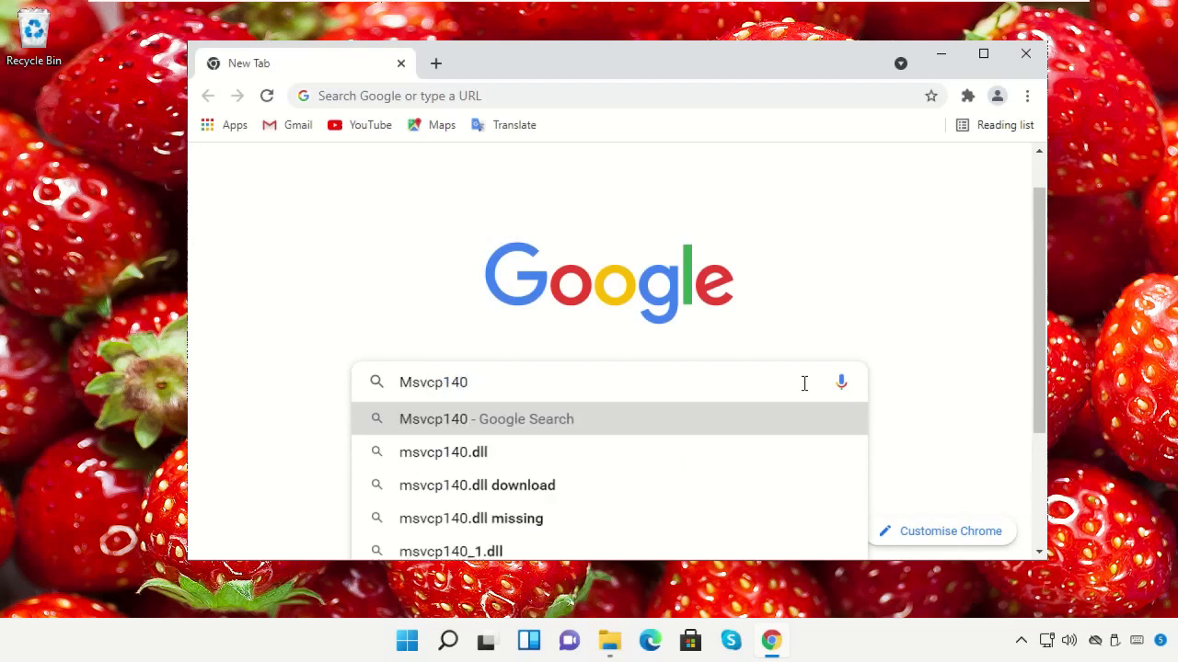
text(.dll)
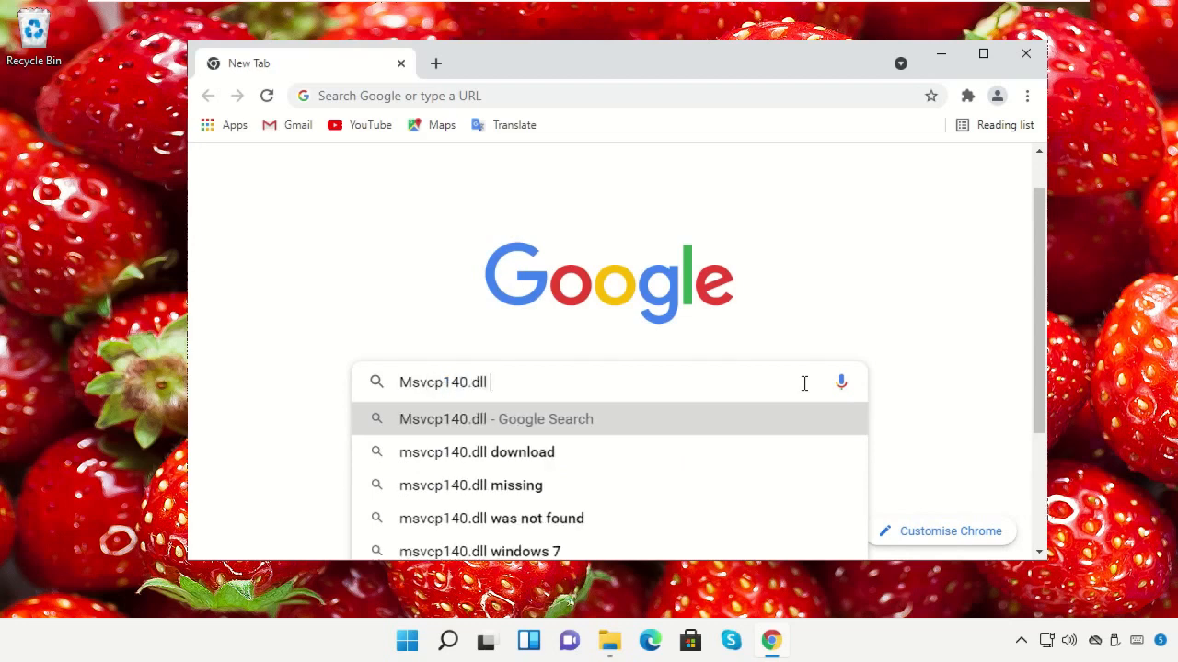
text( Download)
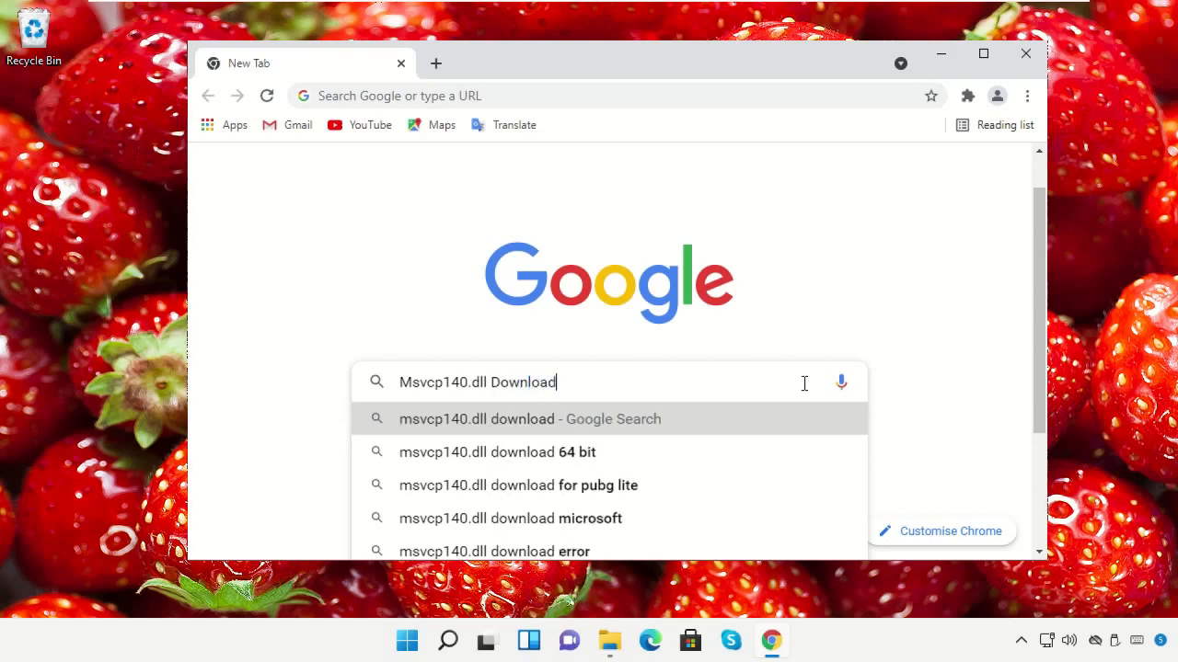
click(690, 419)
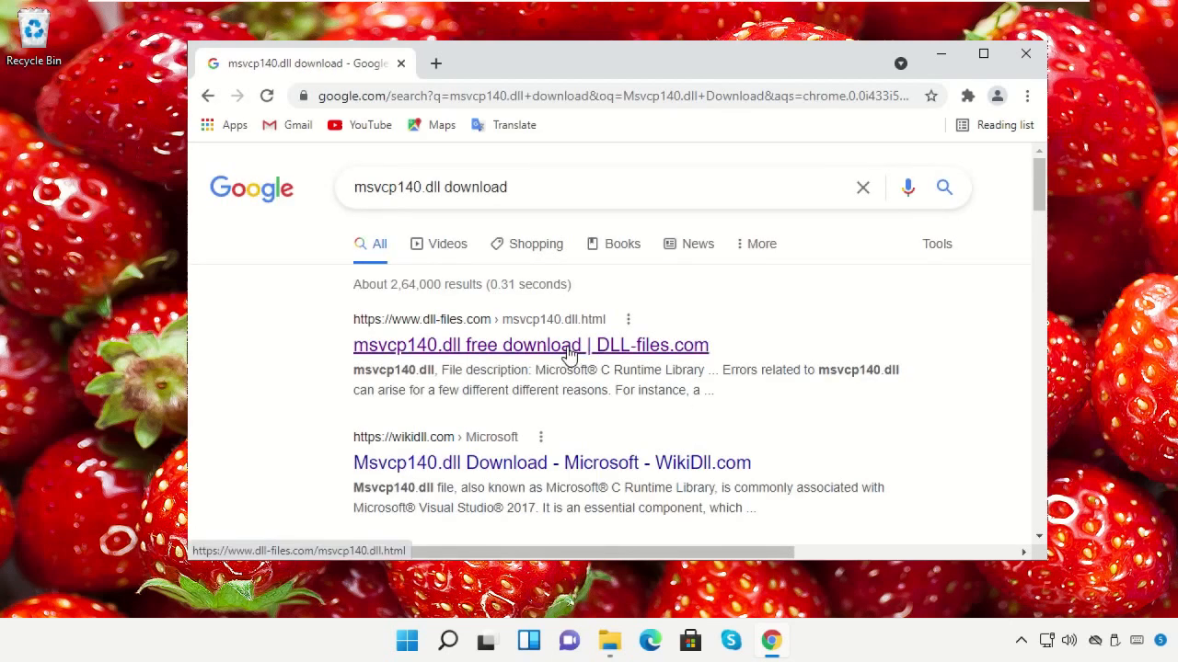
click(578, 349)
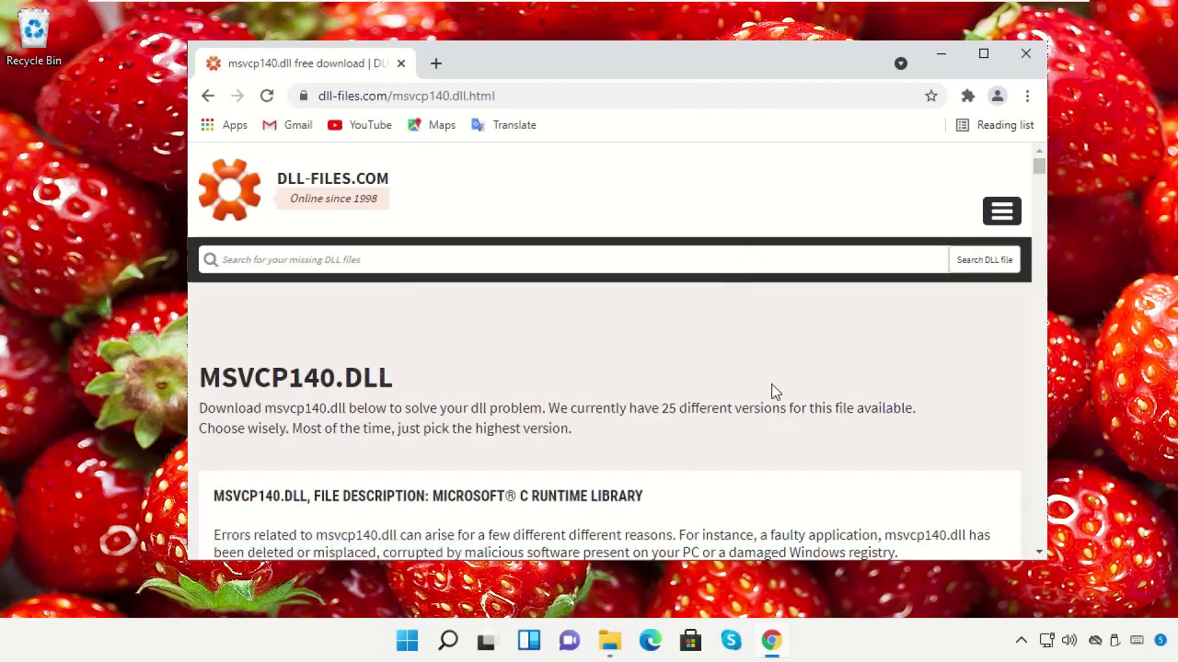
Download the 64-bit msvcp140.dll, version 14.26.28804.1, as a zip file from DLL-files.com.
scroll(773, 391, down, 8)
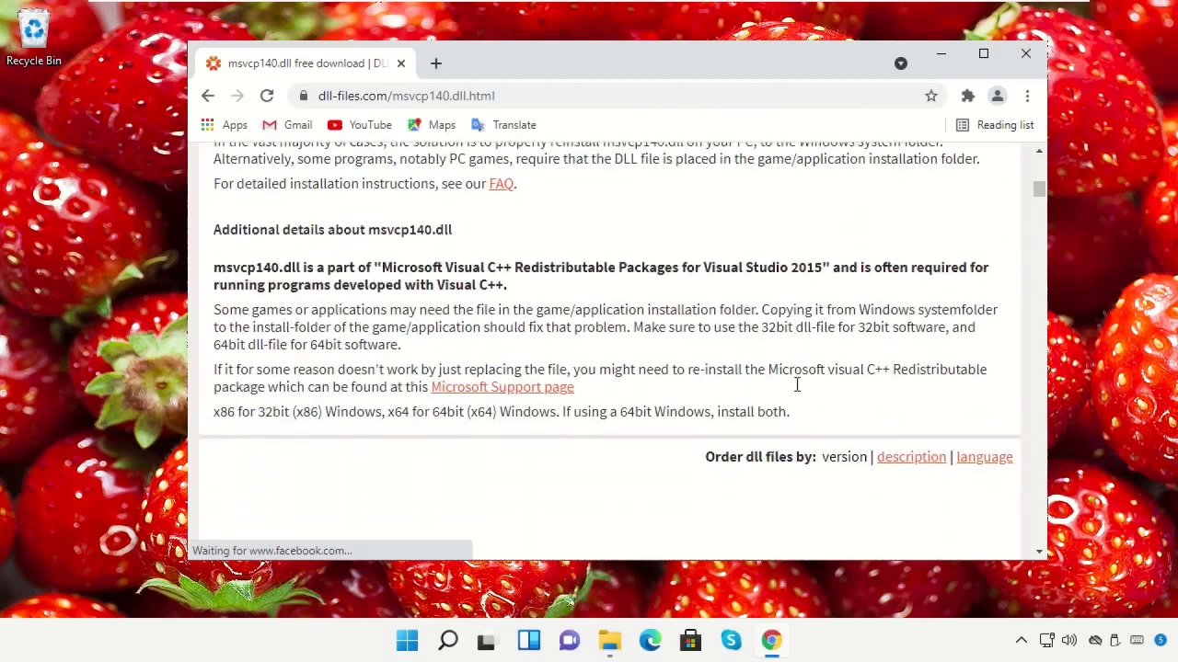
scroll(797, 384, down, 4)
scroll(663, 393, up, 1)
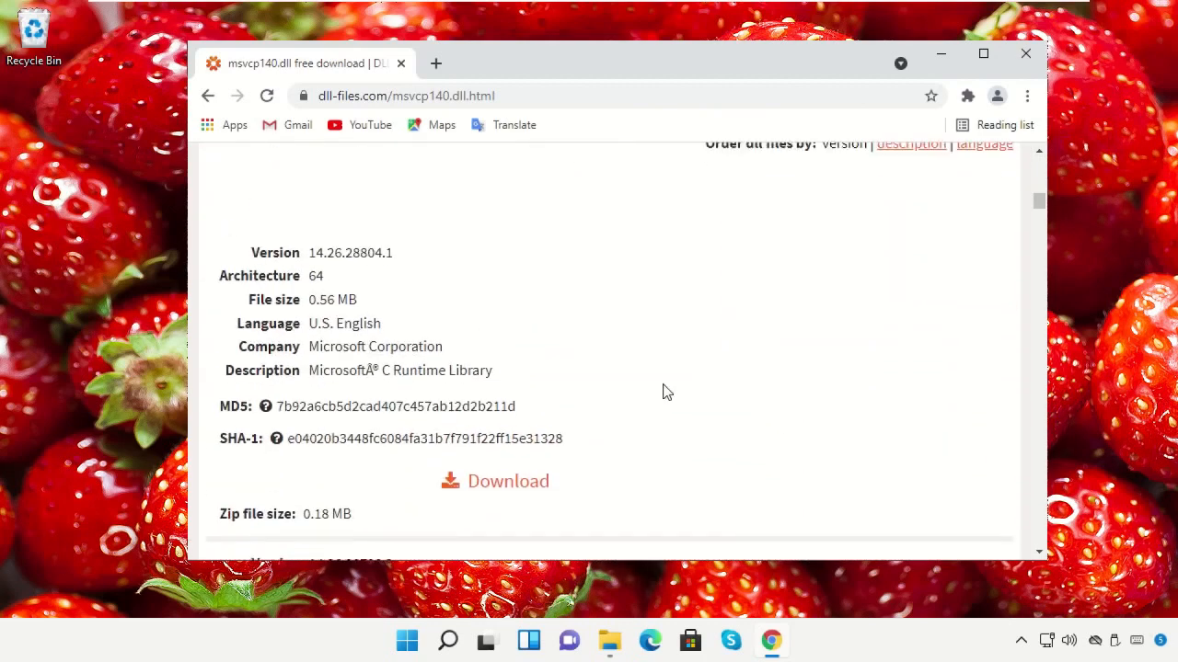
click(518, 490)
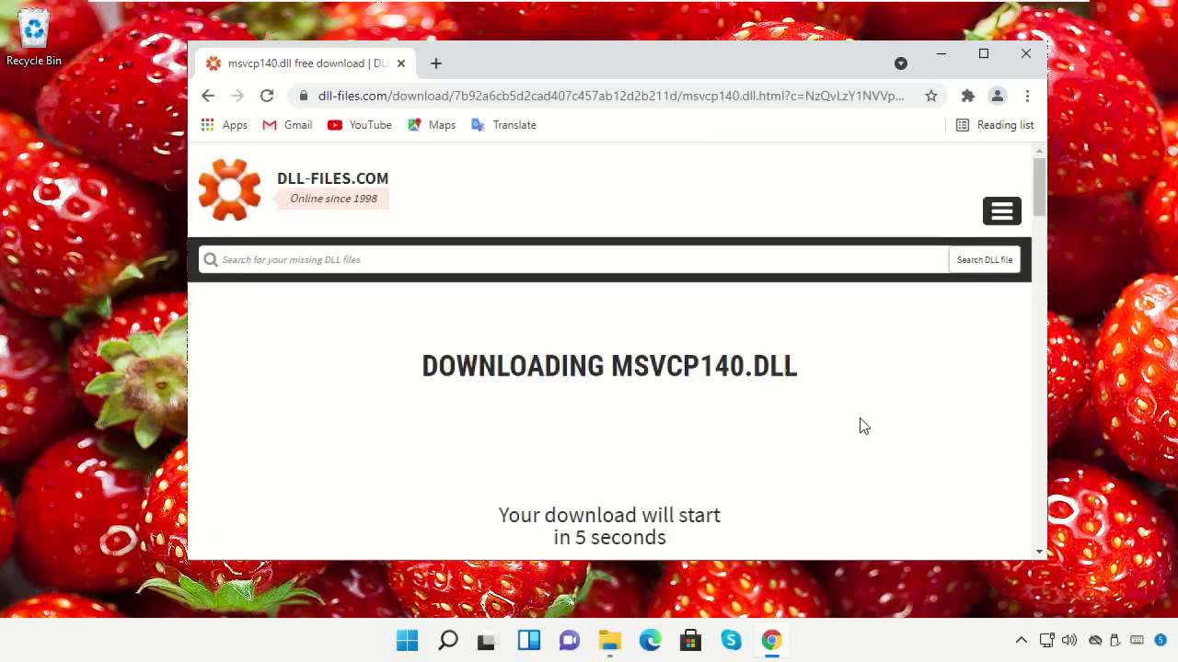
scroll(863, 426, down, 1)
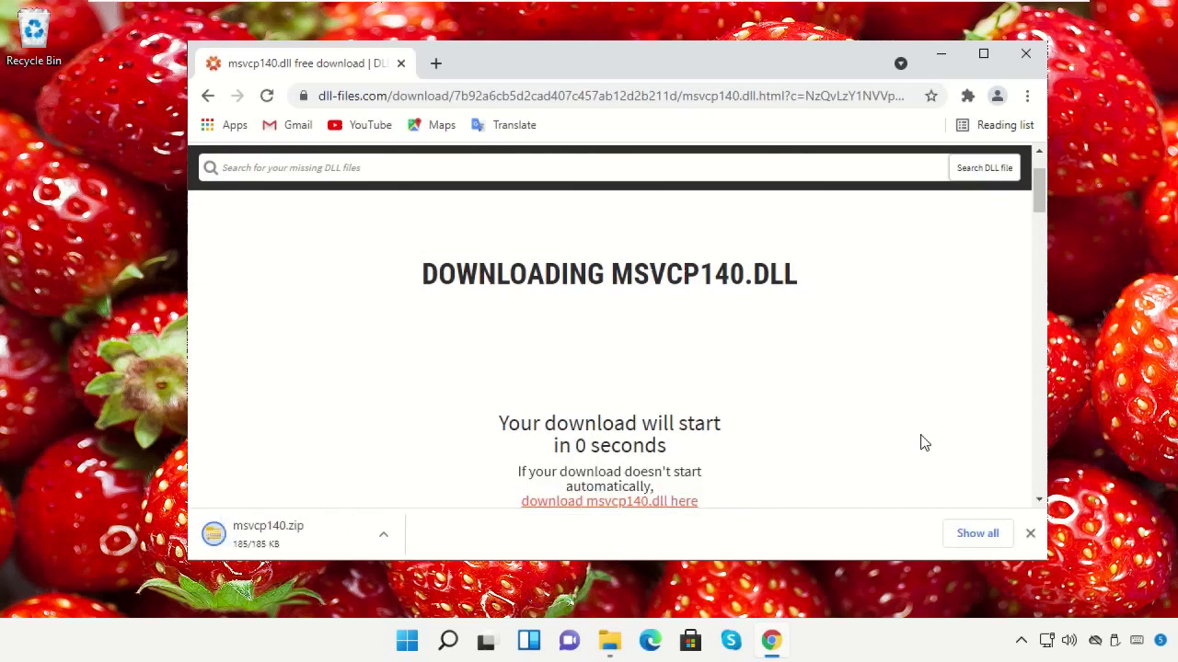
Show the downloaded msvcp140.zip in its folder, extract msvcp140.dll from it to the desktop, and close the archive and browser windows.
click(383, 535)
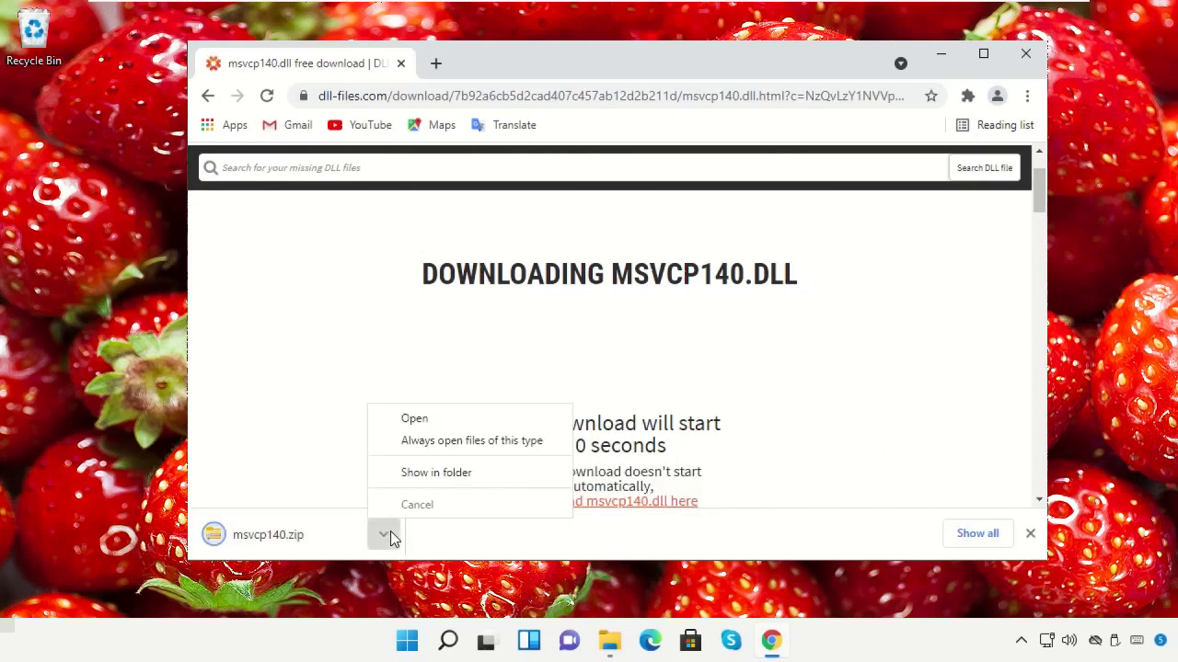
click(421, 474)
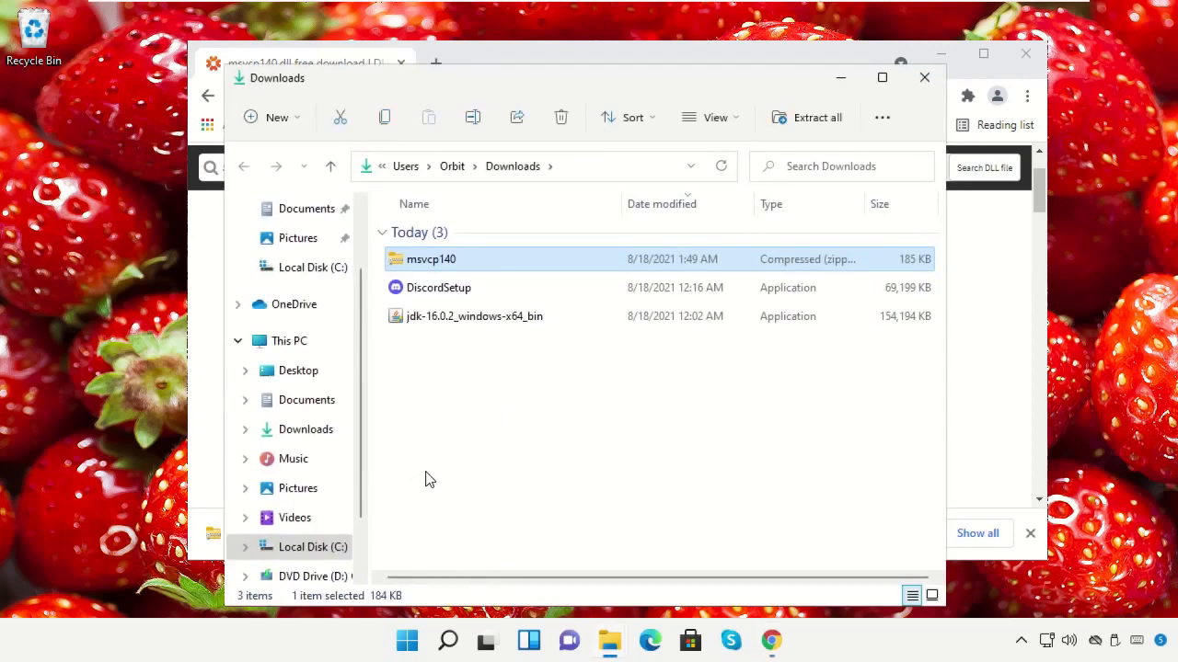
double_click(463, 262)
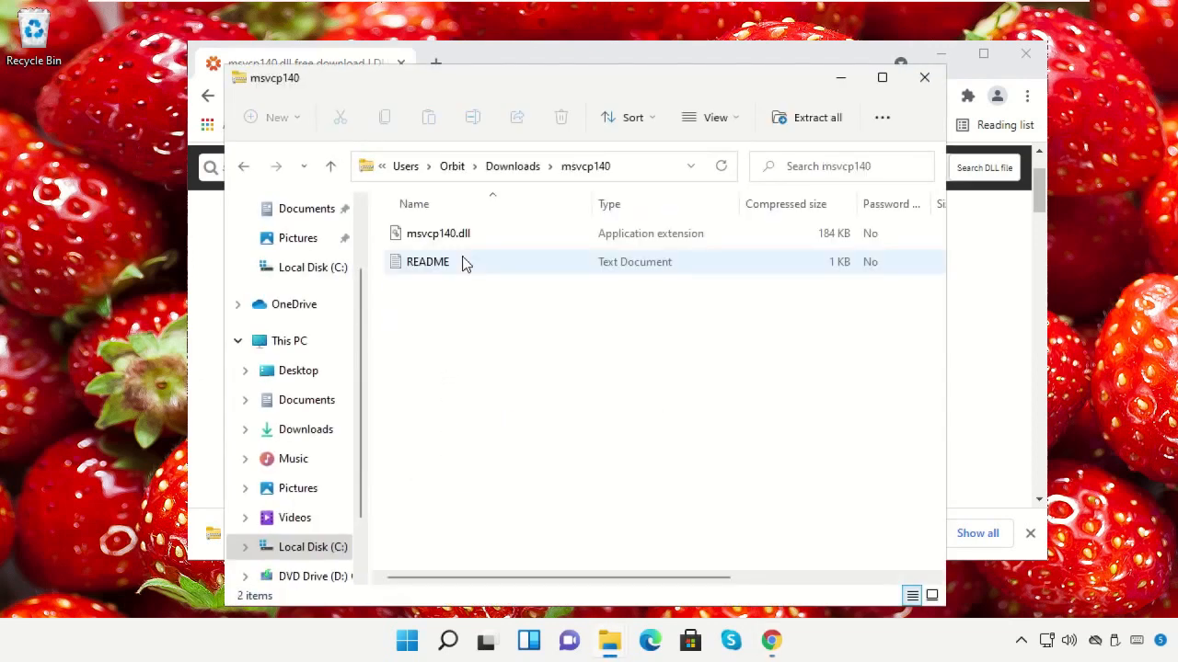
click(454, 243)
drag(457, 242, 32, 161)
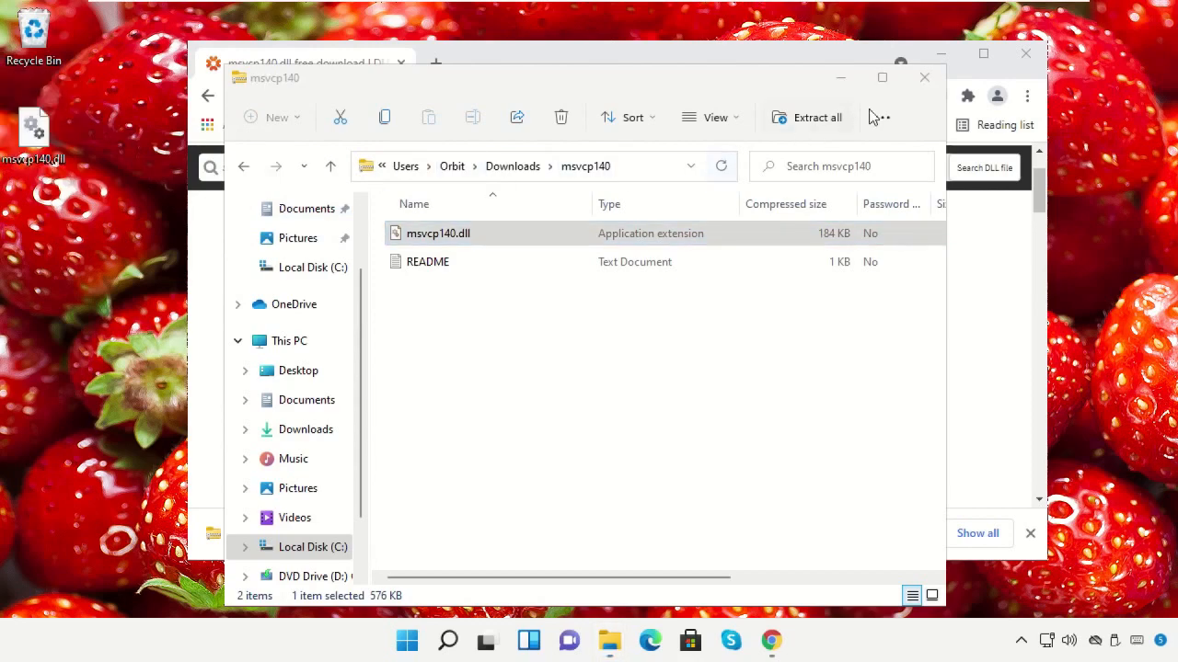
click(924, 77)
click(1025, 53)
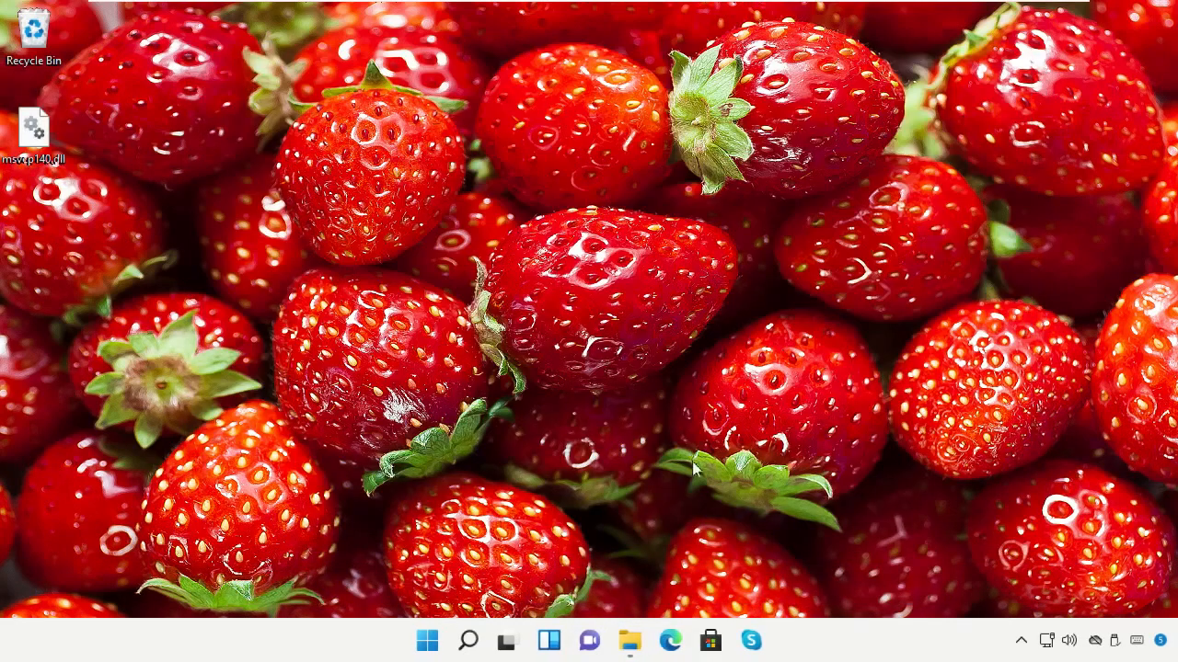
Move msvcp140.dll from the desktop into the System32 folder, granting administrator permission.
click(635, 641)
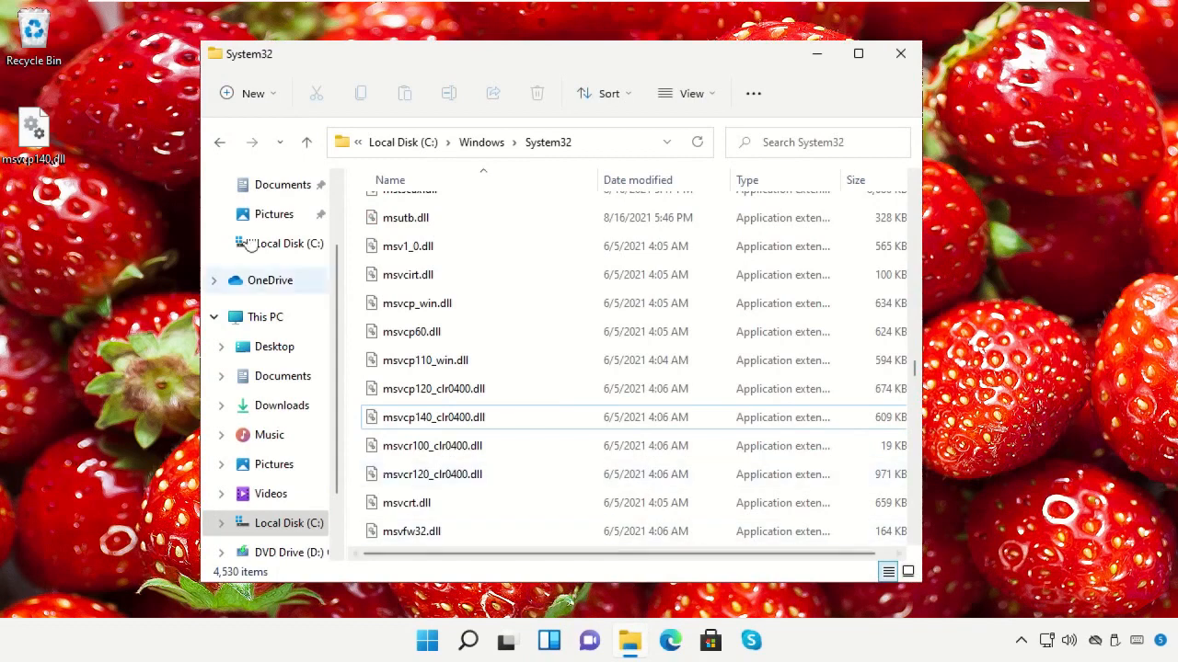
drag(39, 131, 508, 290)
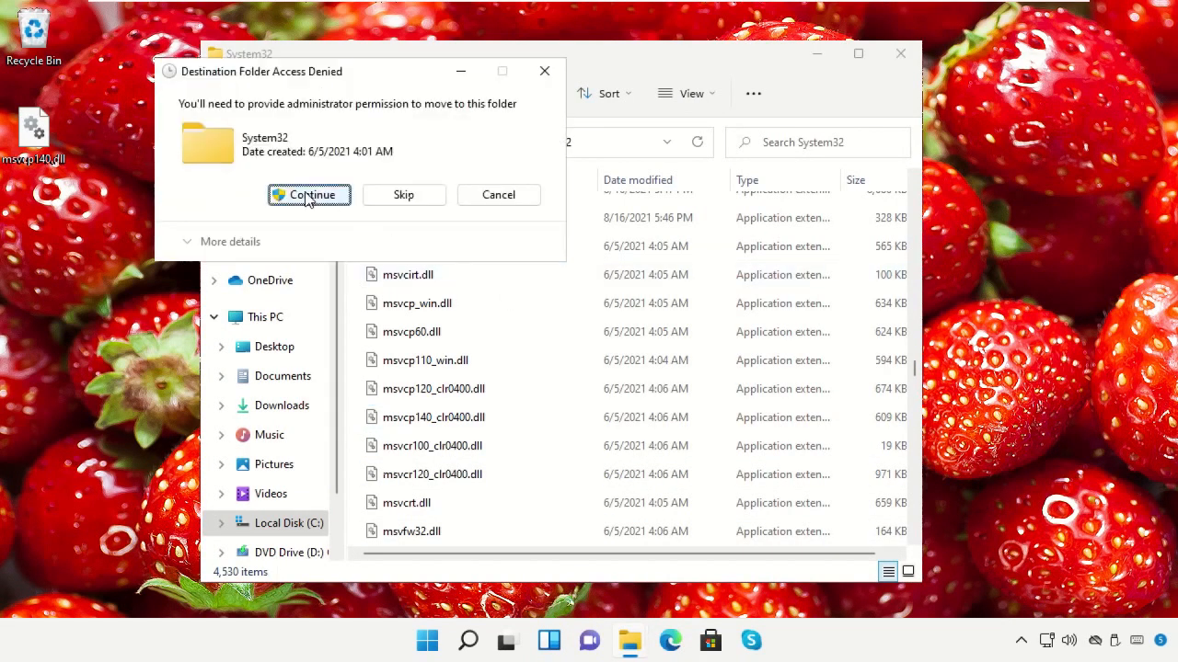
click(306, 192)
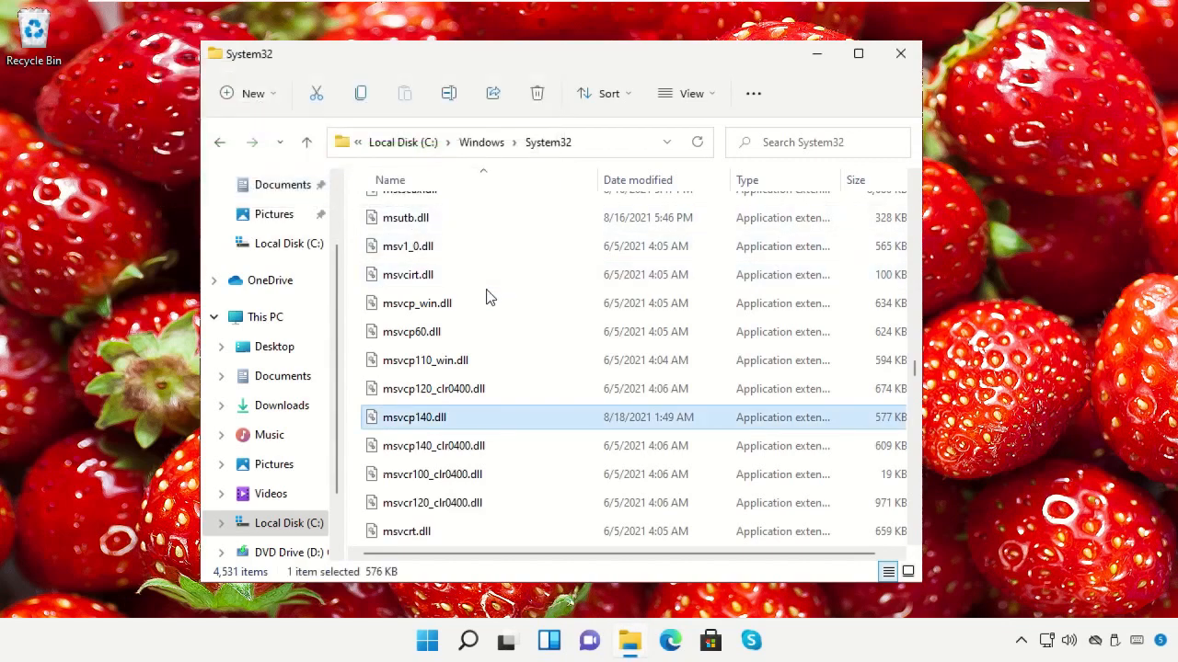
Try to delete appwiz.cpl from the System32 folder and cancel the permission request.
drag(914, 368, 915, 209)
scroll(728, 441, down, 9)
scroll(675, 432, down, 8)
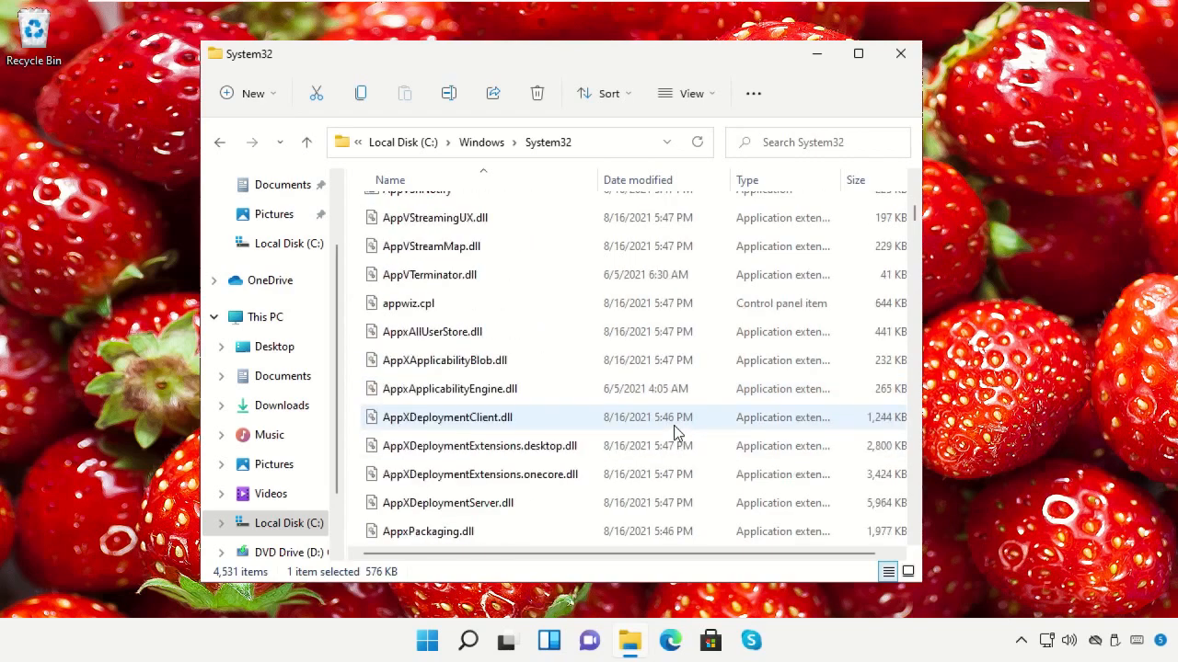
scroll(531, 368, up, 1)
click(469, 384)
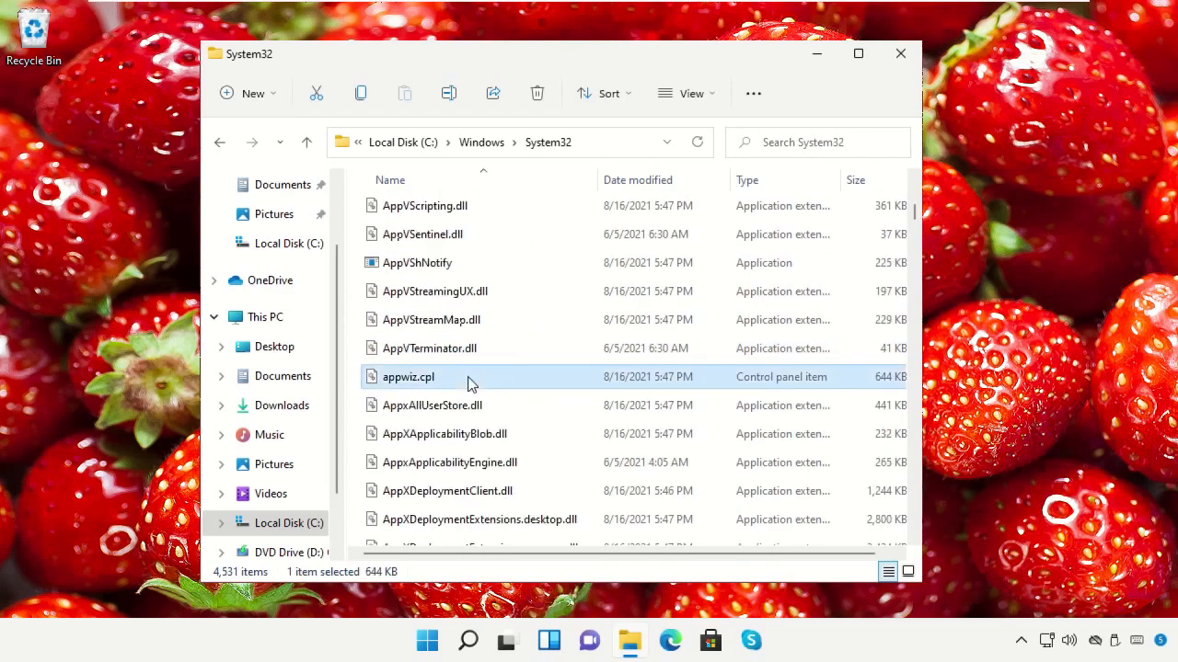
right_click(469, 384)
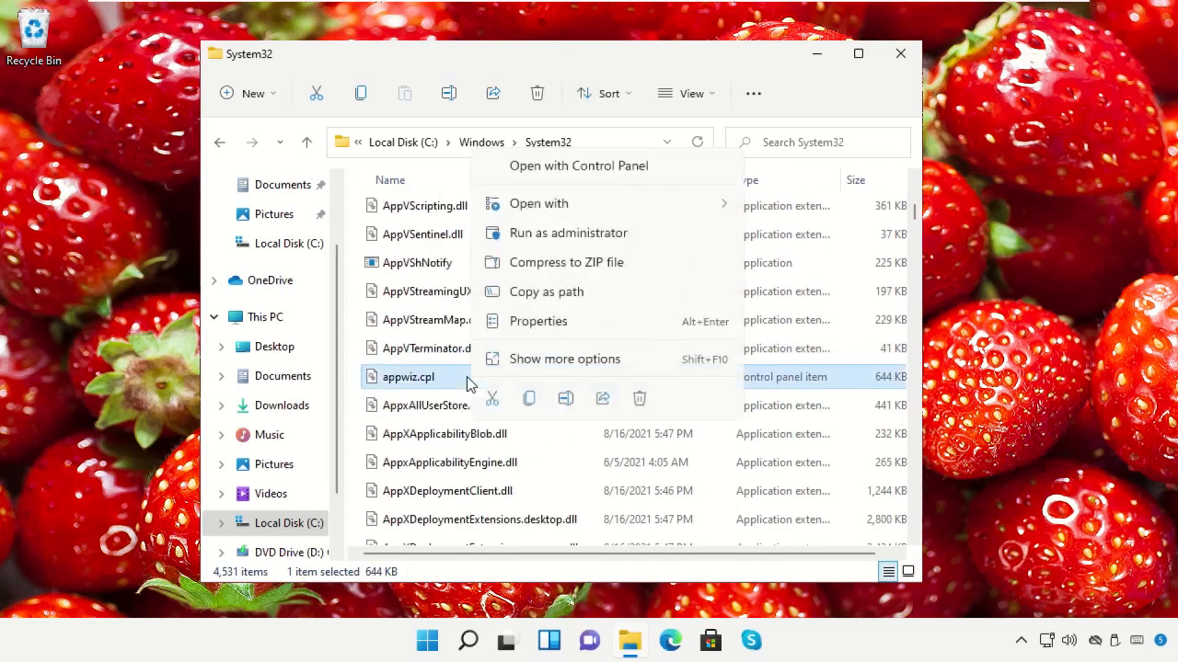
click(638, 400)
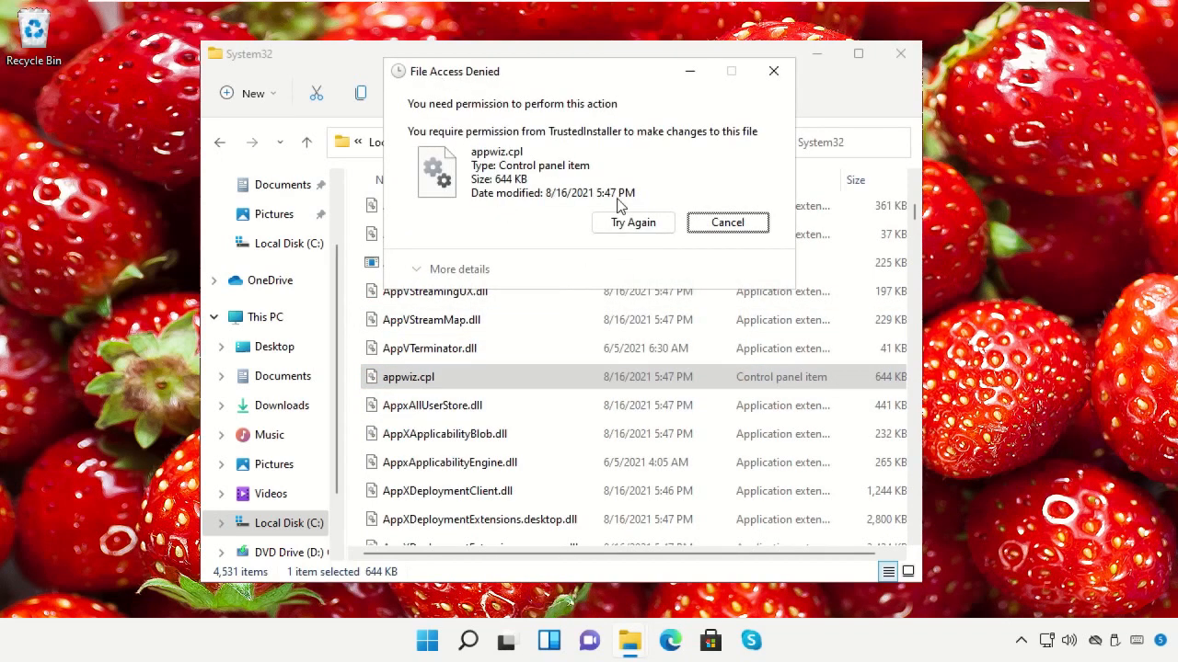
click(727, 222)
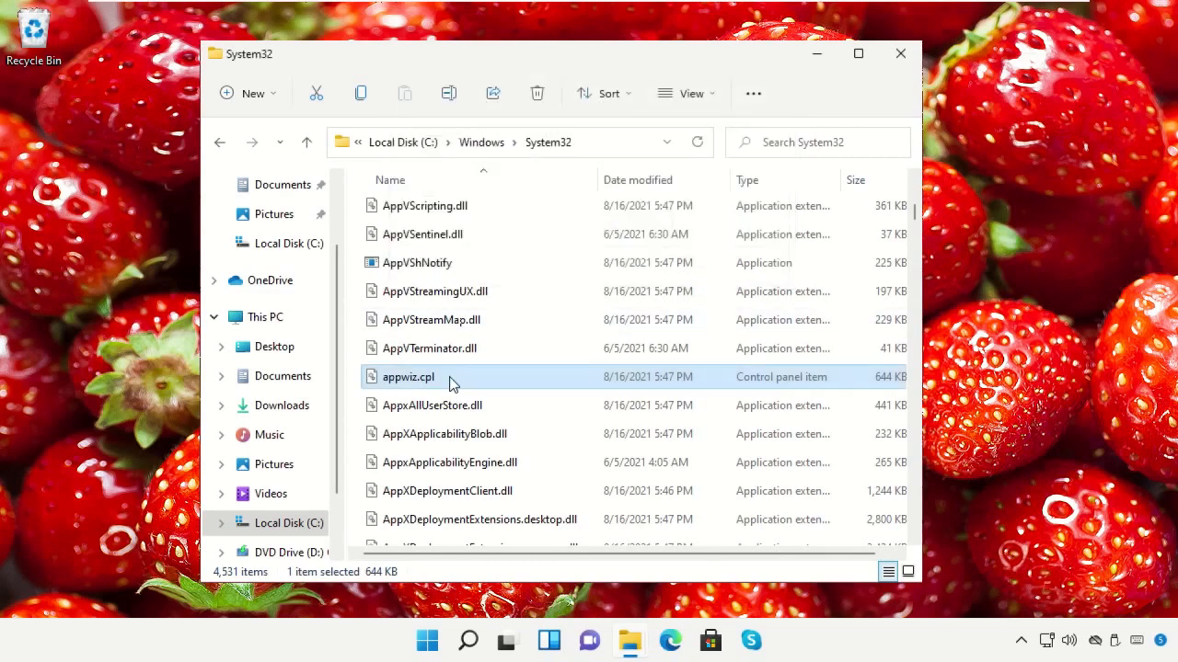
Open the advanced security settings in the properties of appwiz.cpl.
right_click(454, 384)
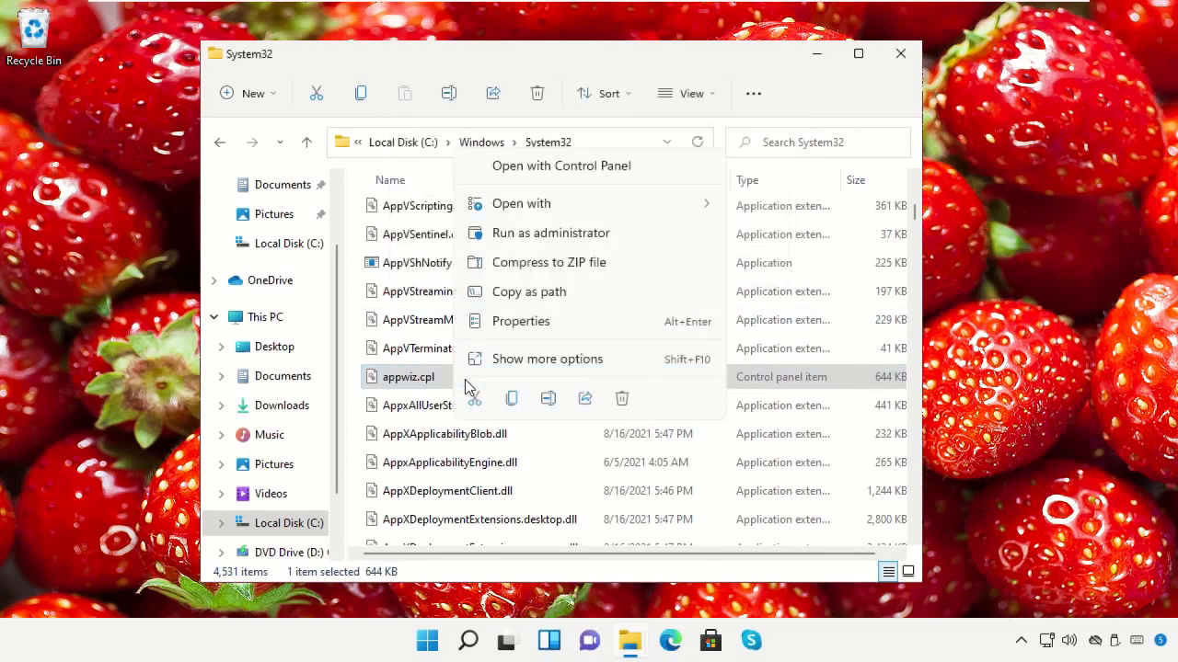
click(525, 321)
drag(603, 168, 501, 99)
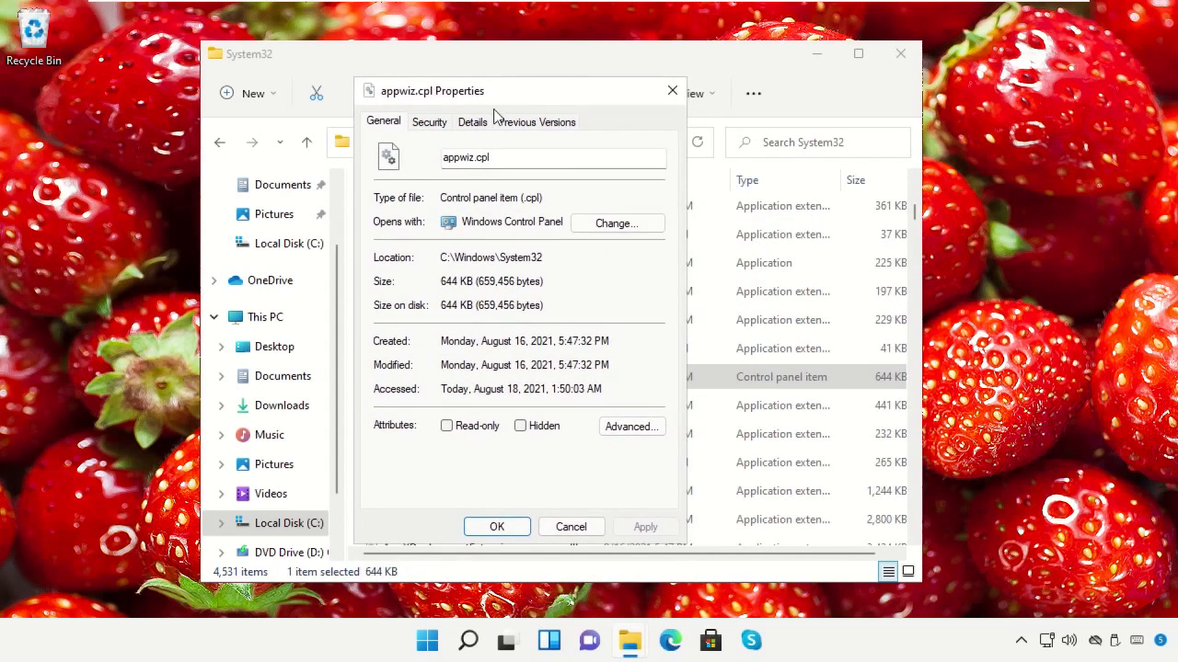
click(430, 123)
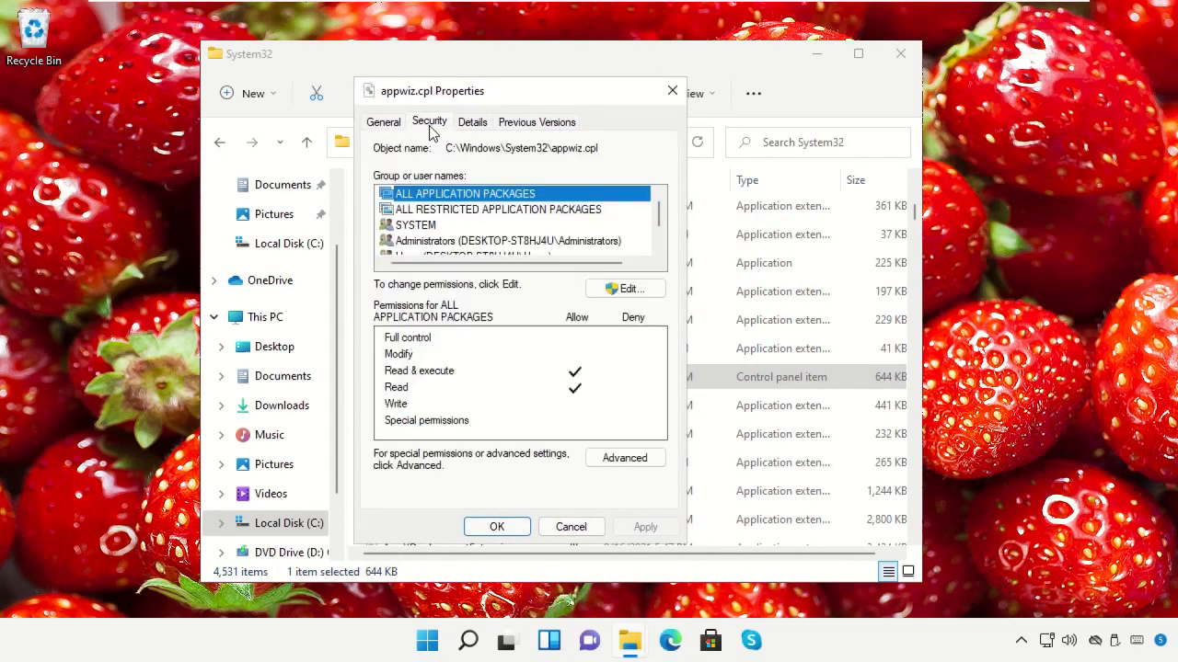
click(624, 457)
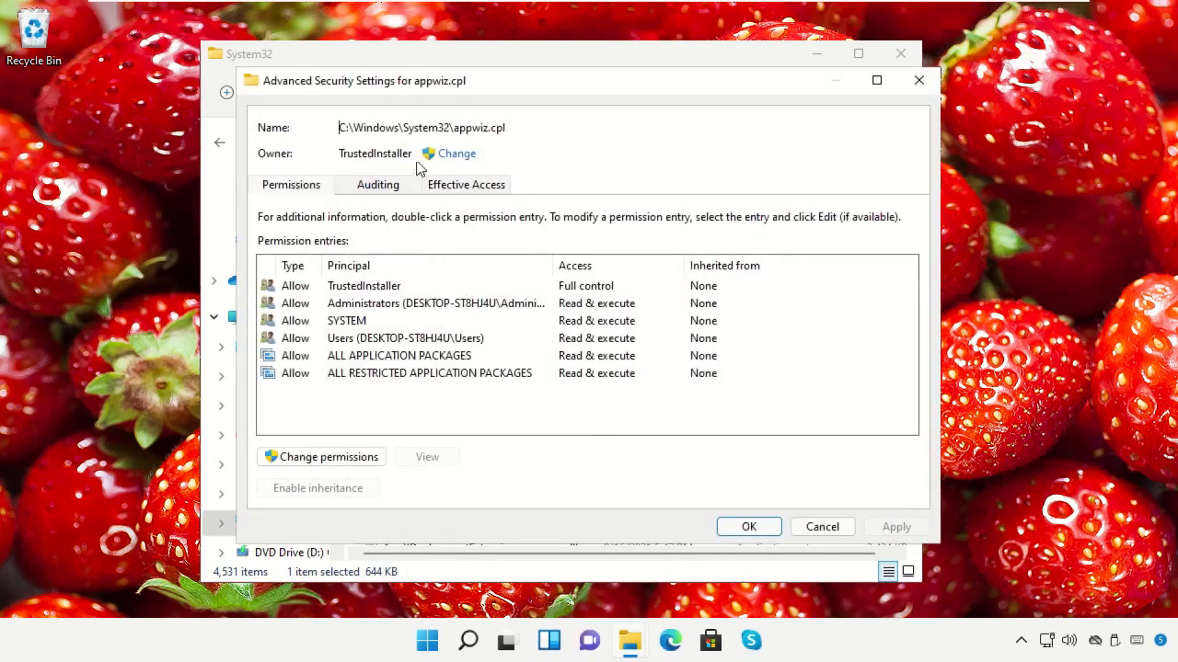
Change the owner of appwiz.cpl to the local account Orbit, picking it from the account search results.
click(453, 157)
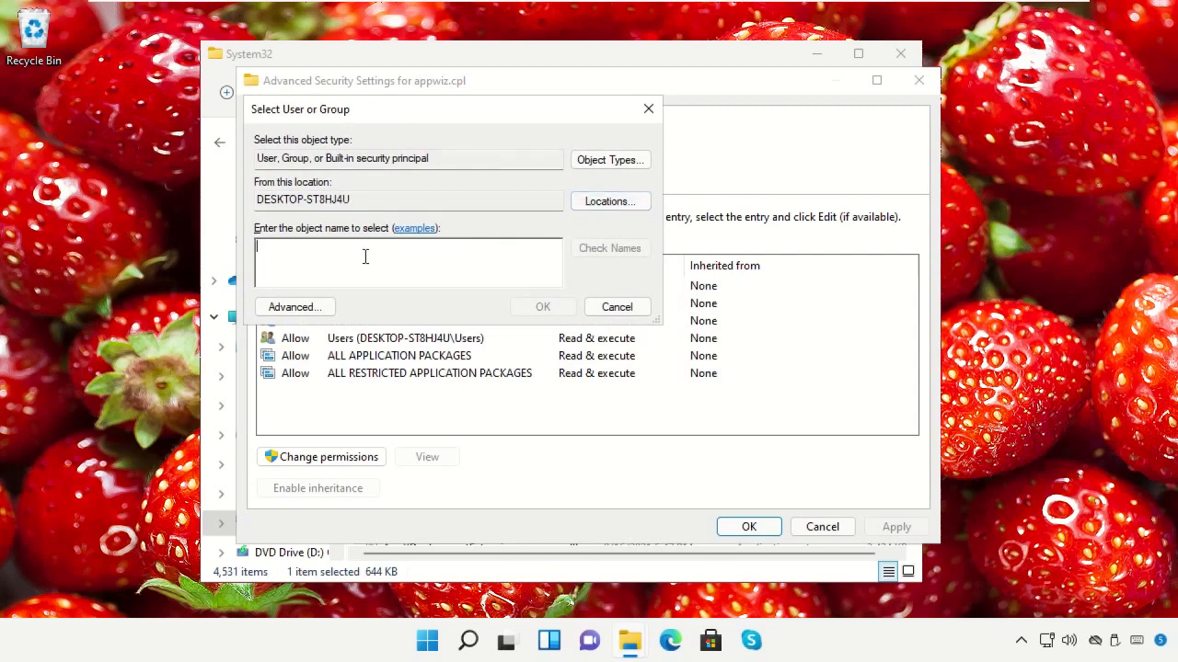
click(313, 303)
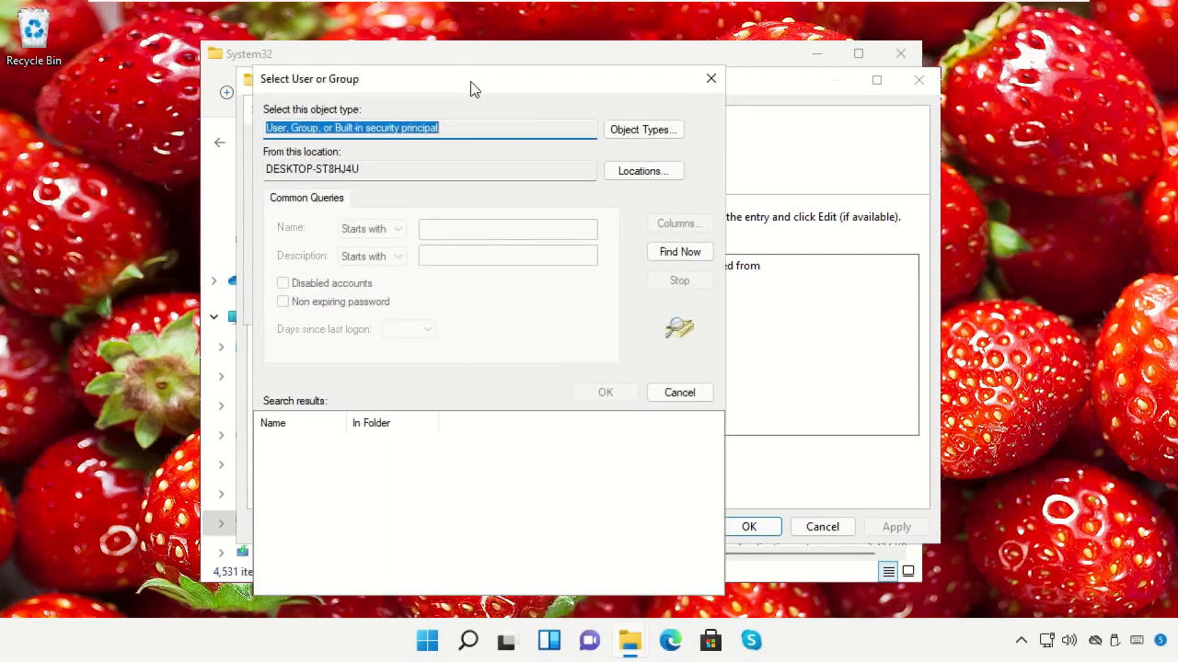
click(656, 234)
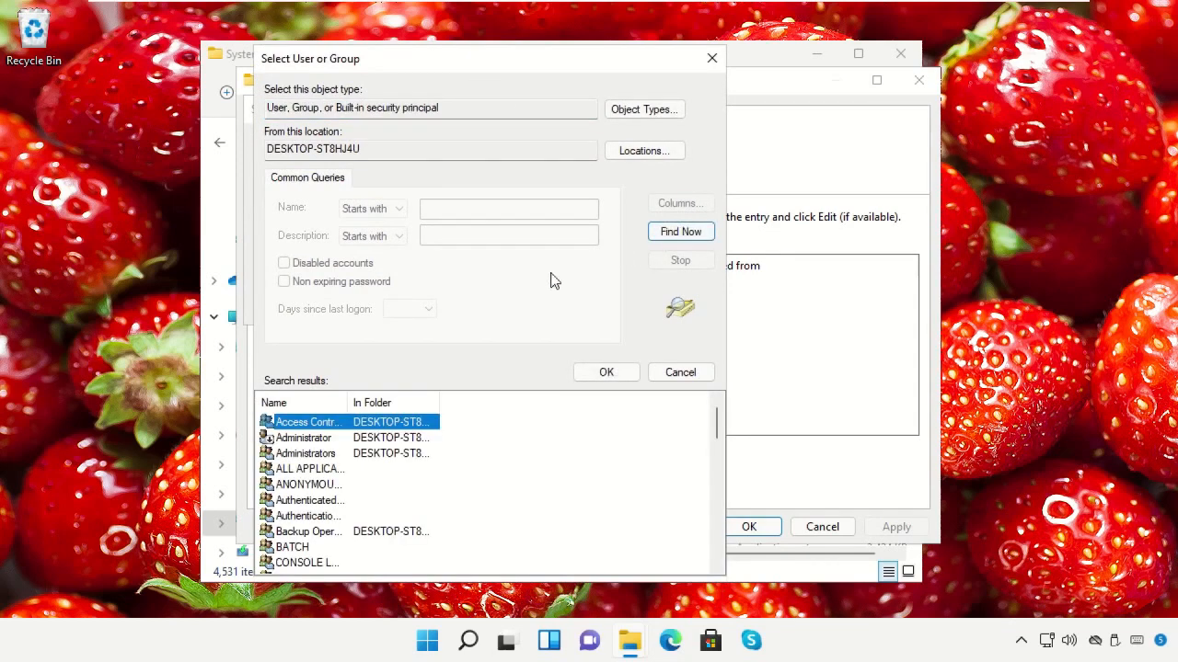
drag(343, 397, 455, 396)
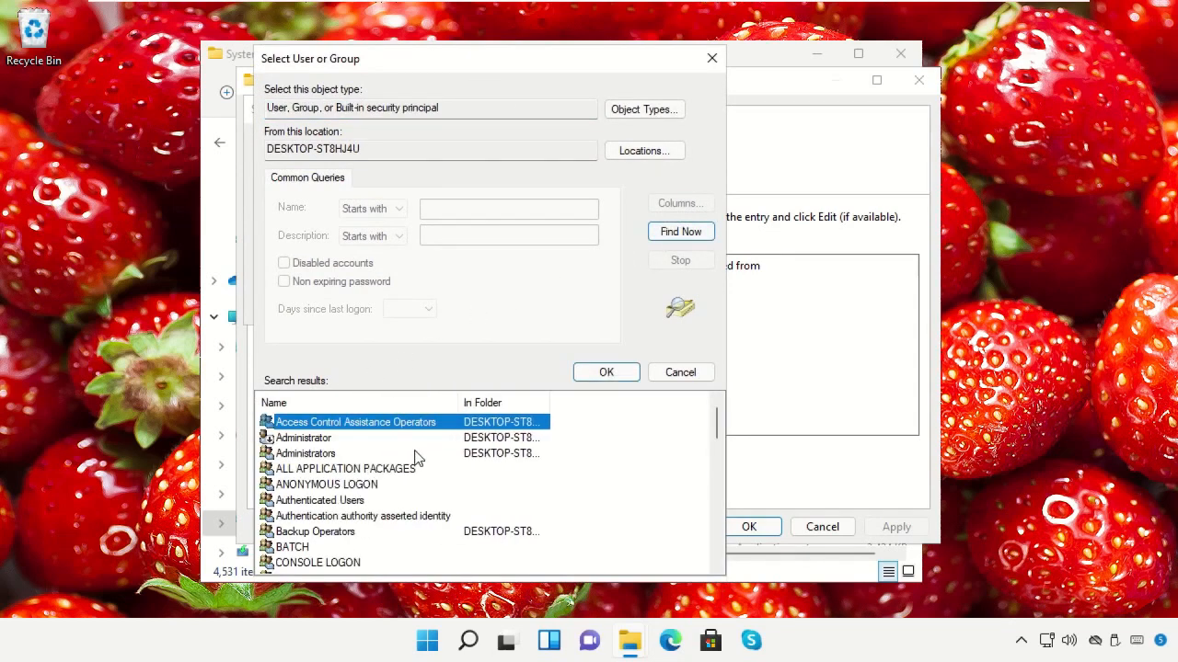
scroll(414, 468, down, 2)
scroll(413, 467, down, 8)
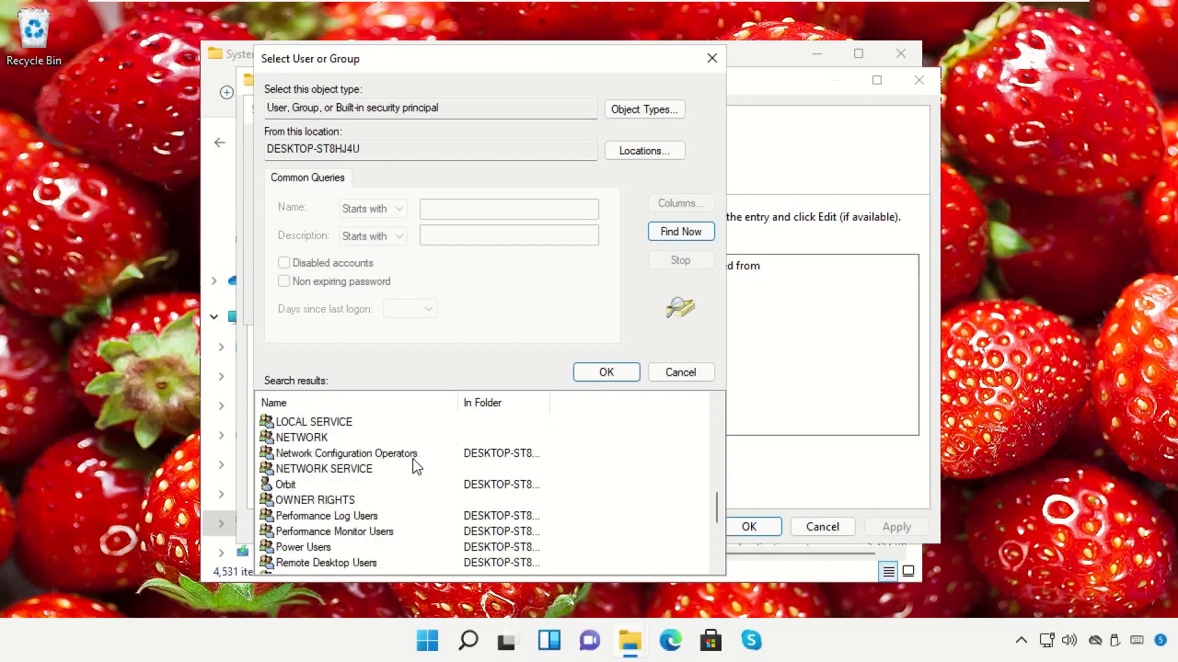
scroll(413, 467, down, 3)
scroll(414, 467, up, 3)
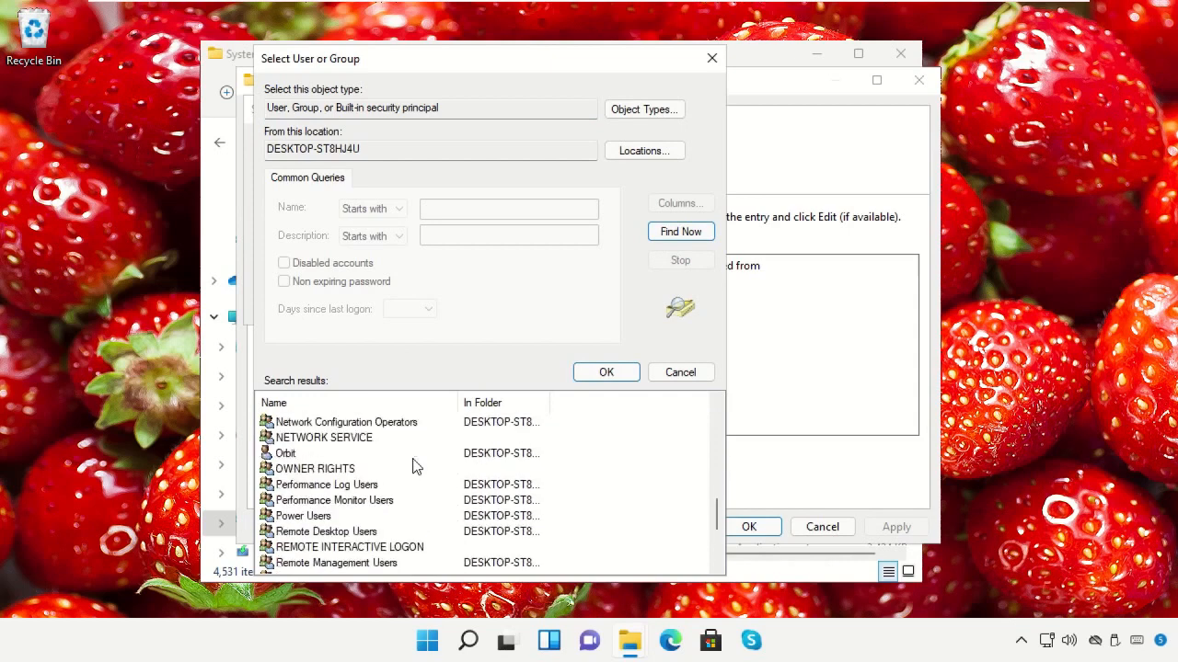
click(286, 453)
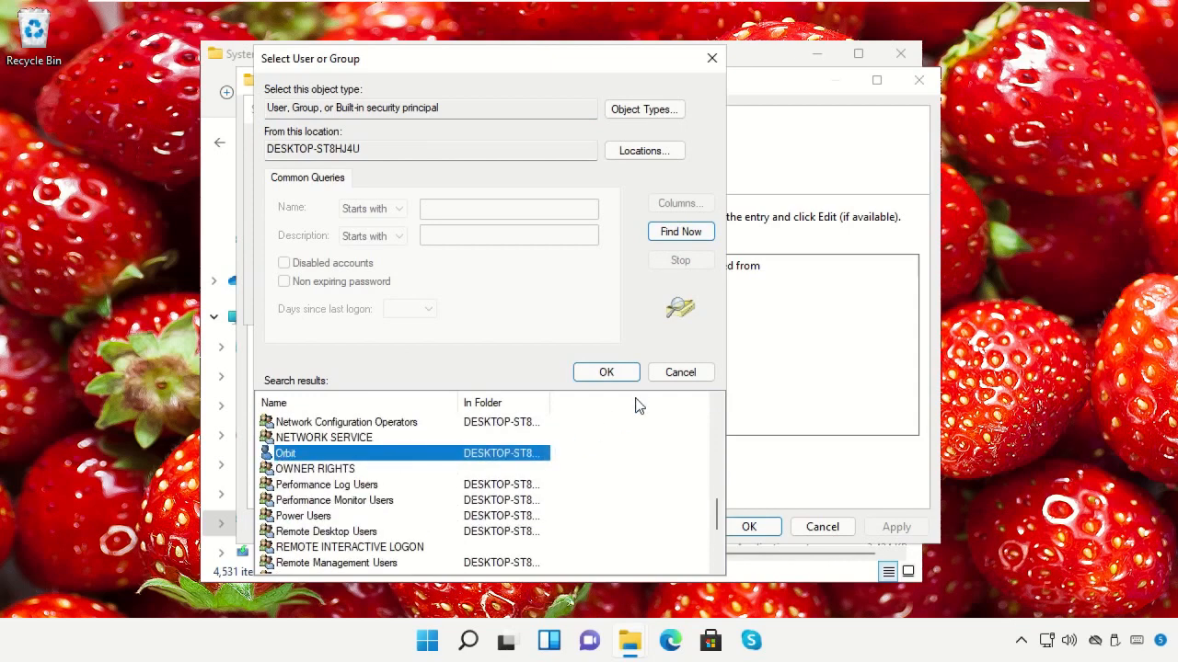
click(613, 376)
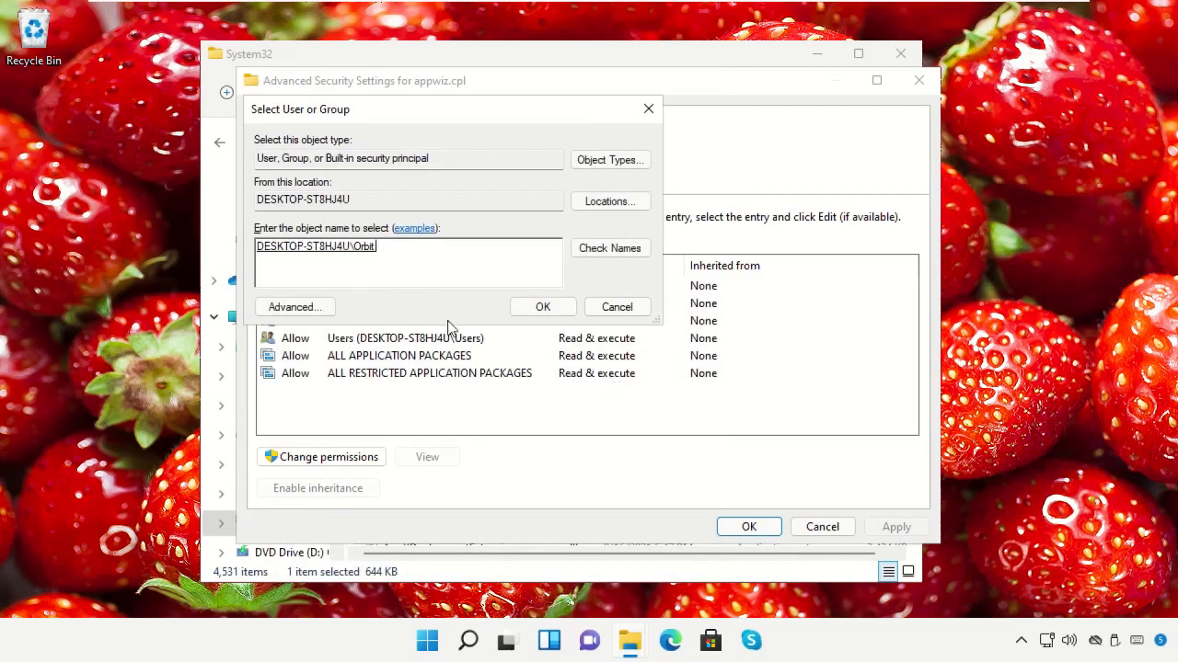
click(536, 309)
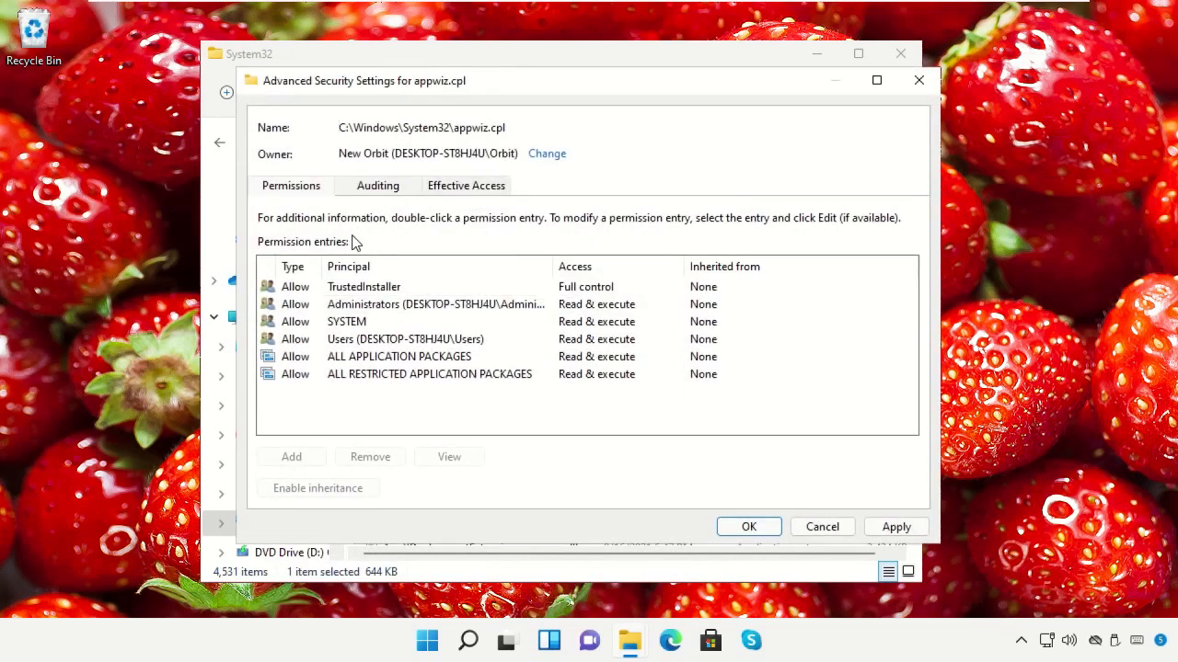
Remove the Everyone entry from the auditing entries of appwiz.cpl.
click(387, 186)
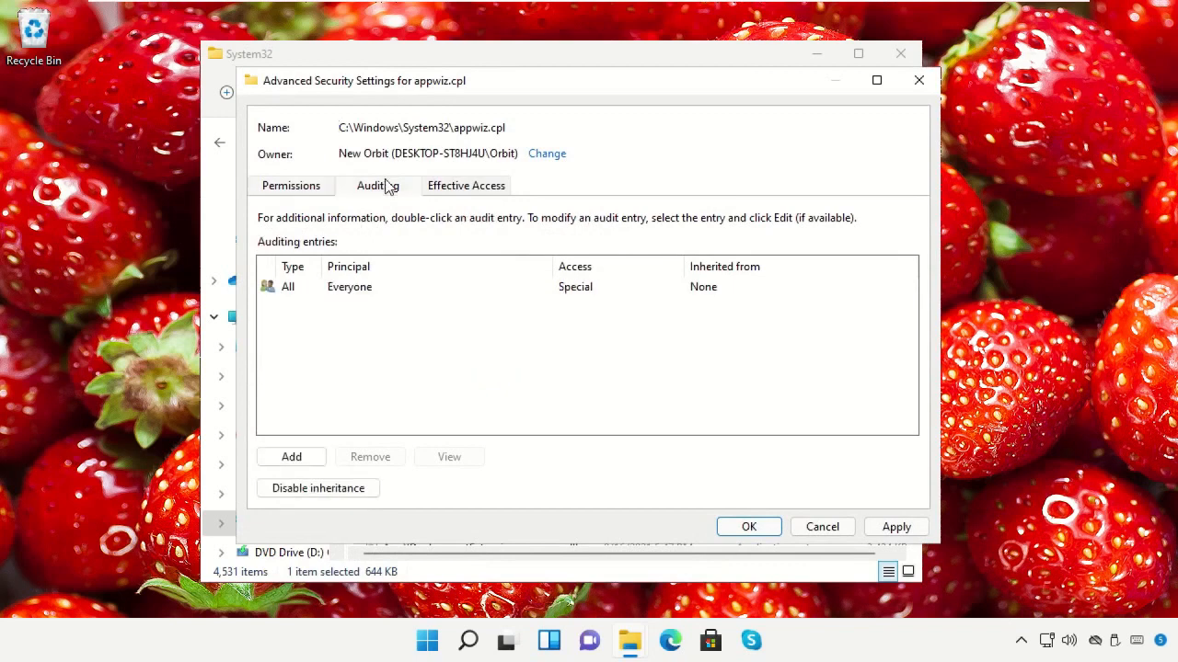
click(324, 195)
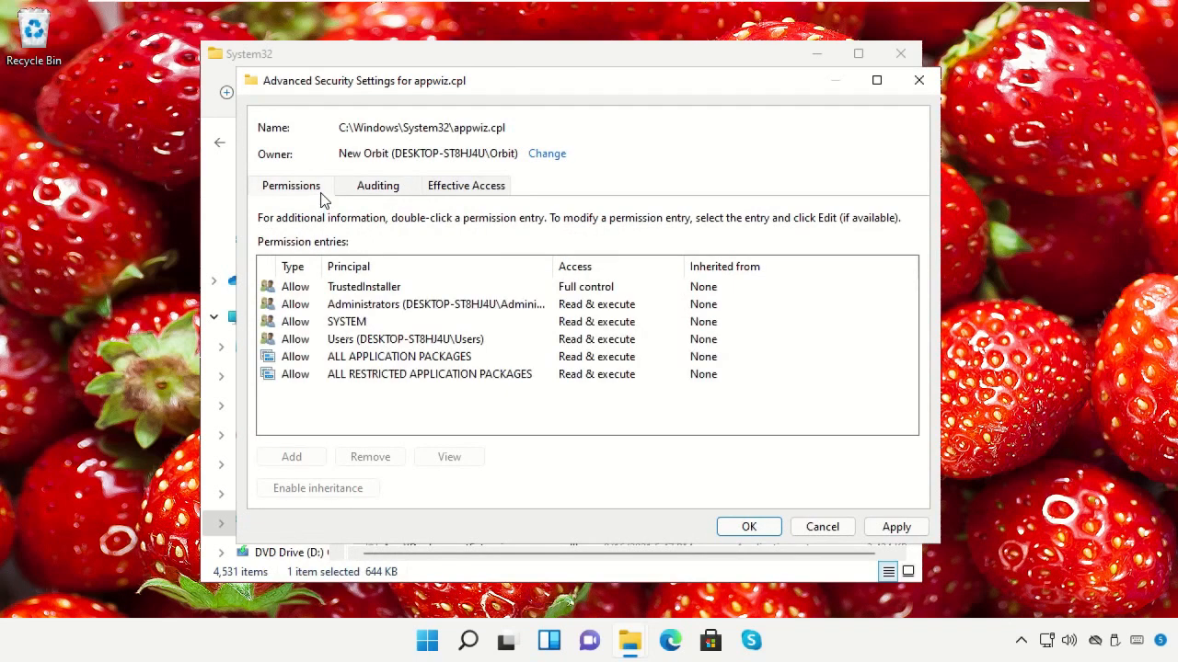
click(386, 186)
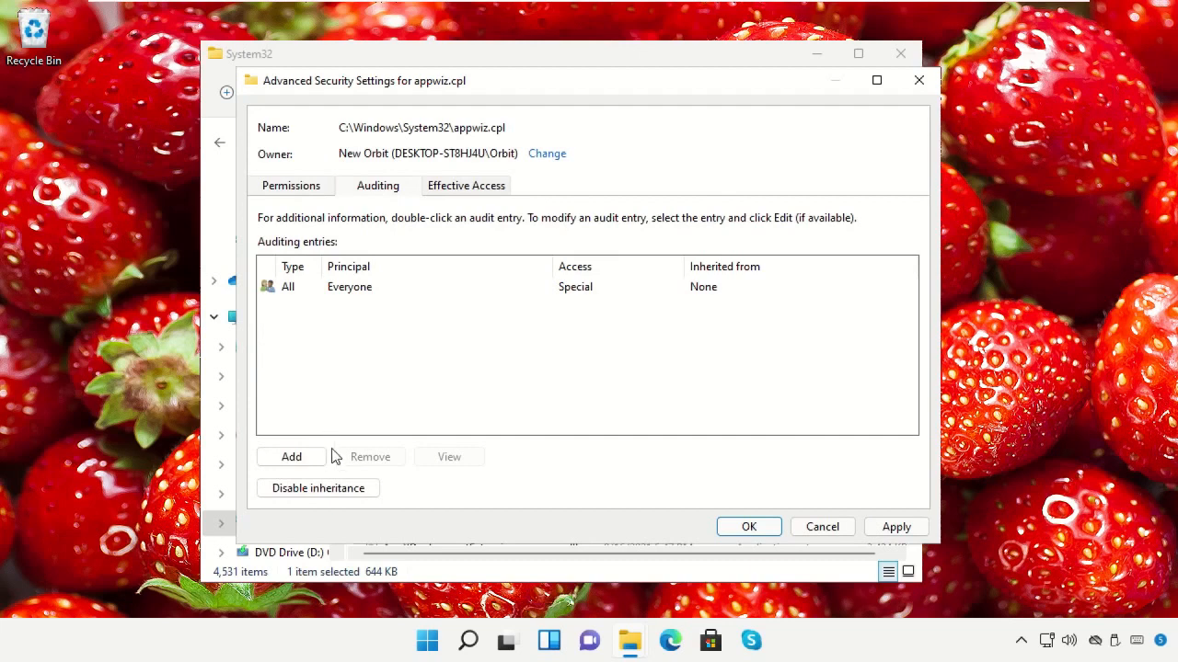
click(357, 292)
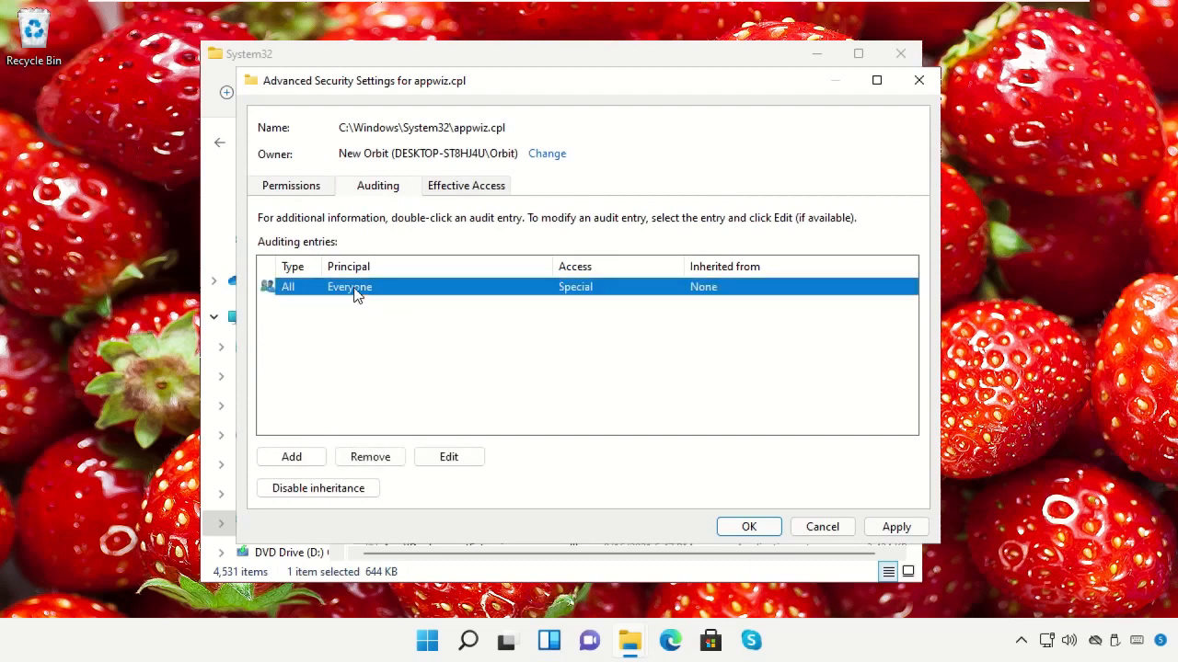
click(385, 457)
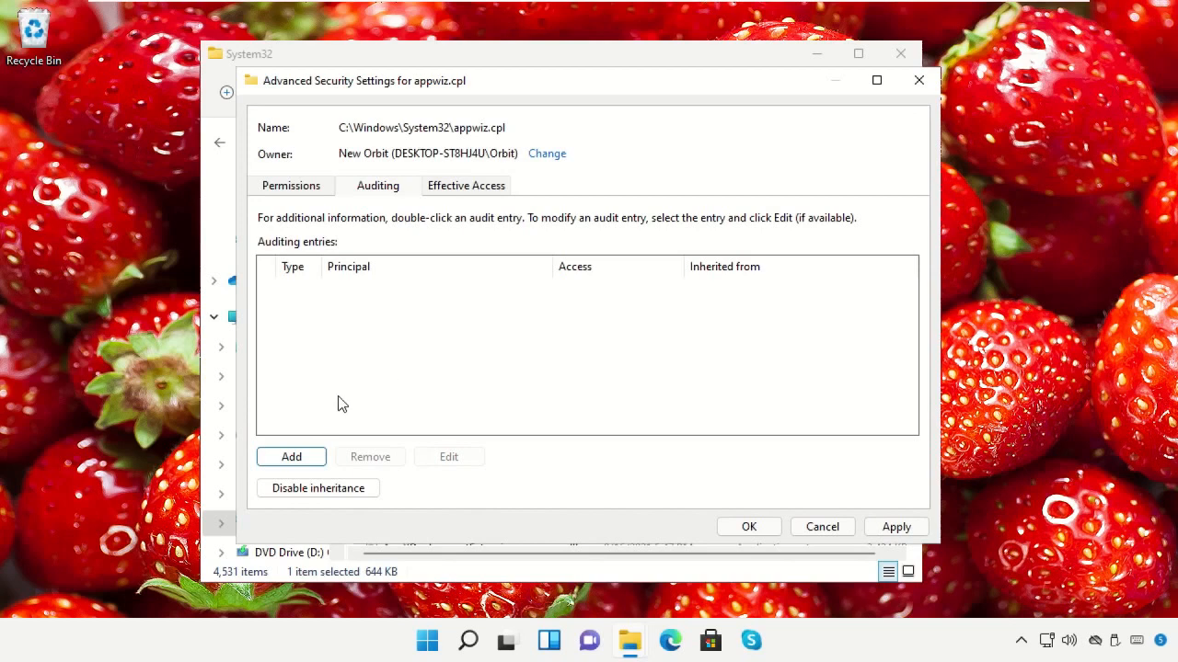
Apply the ownership and auditing changes and close the advanced security settings of appwiz.cpl.
click(292, 186)
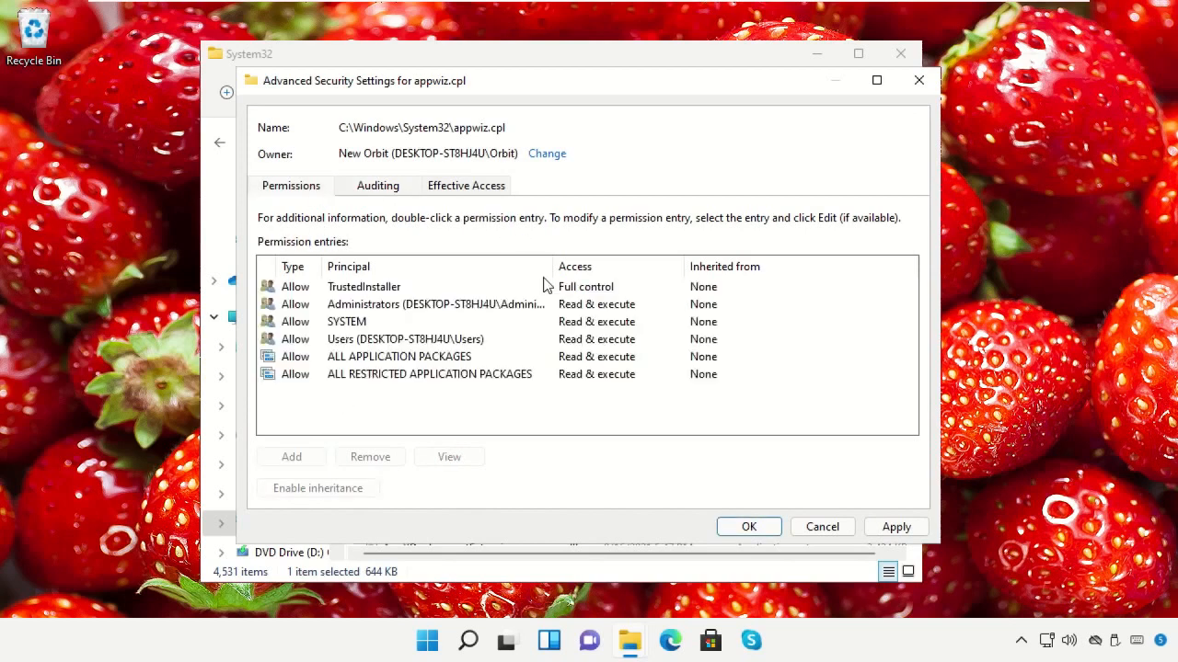
click(892, 527)
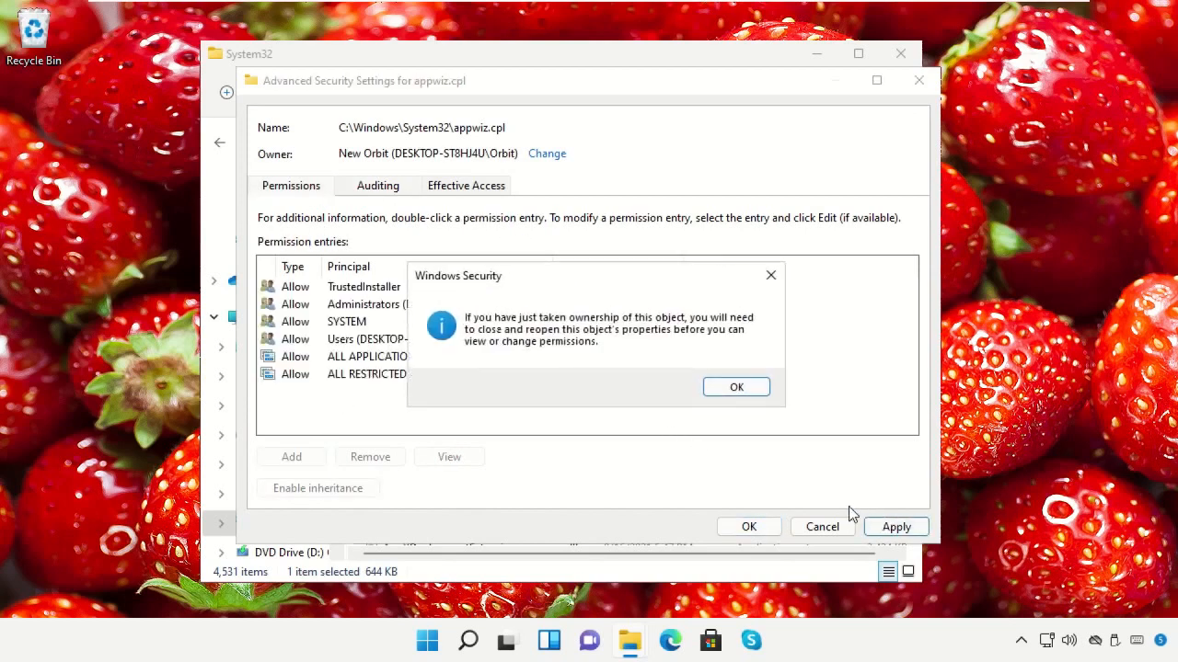
click(717, 393)
click(747, 525)
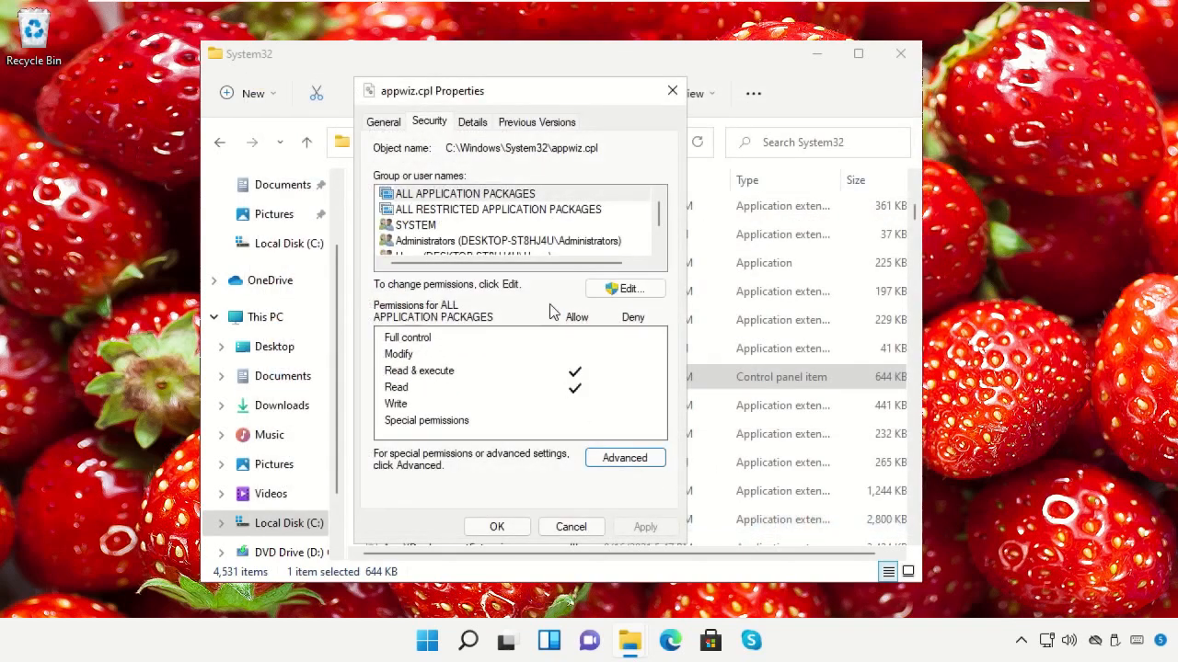
Edit the permissions of appwiz.cpl to deny Full control to TrustedInstaller.
click(604, 291)
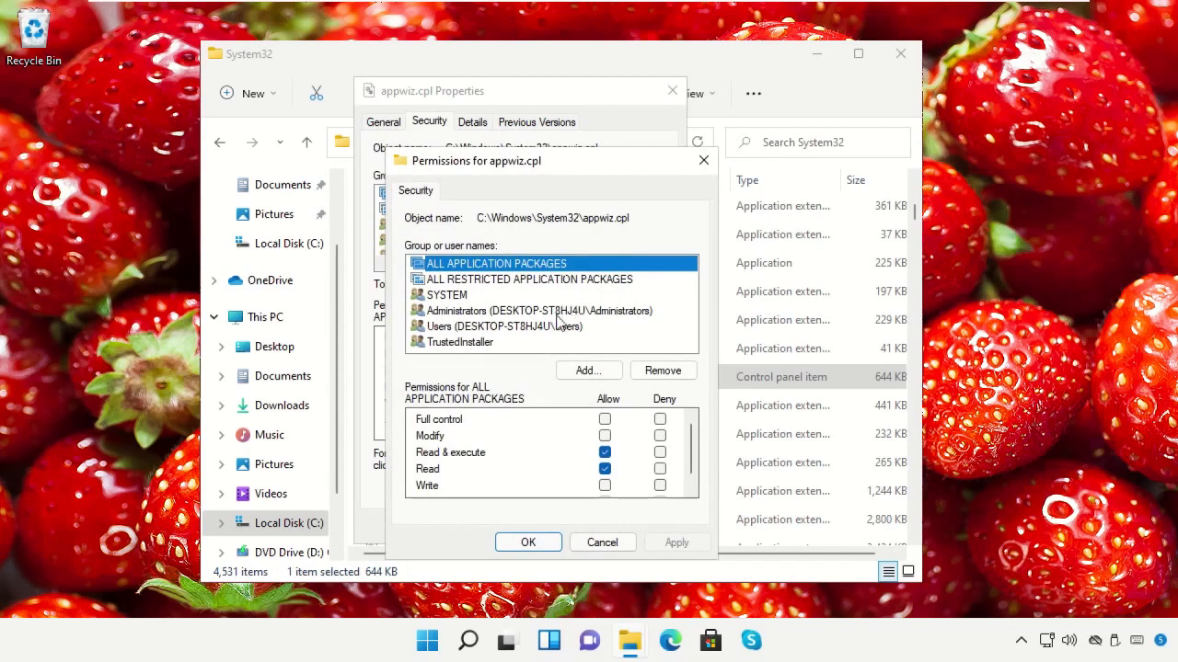
click(462, 345)
click(660, 419)
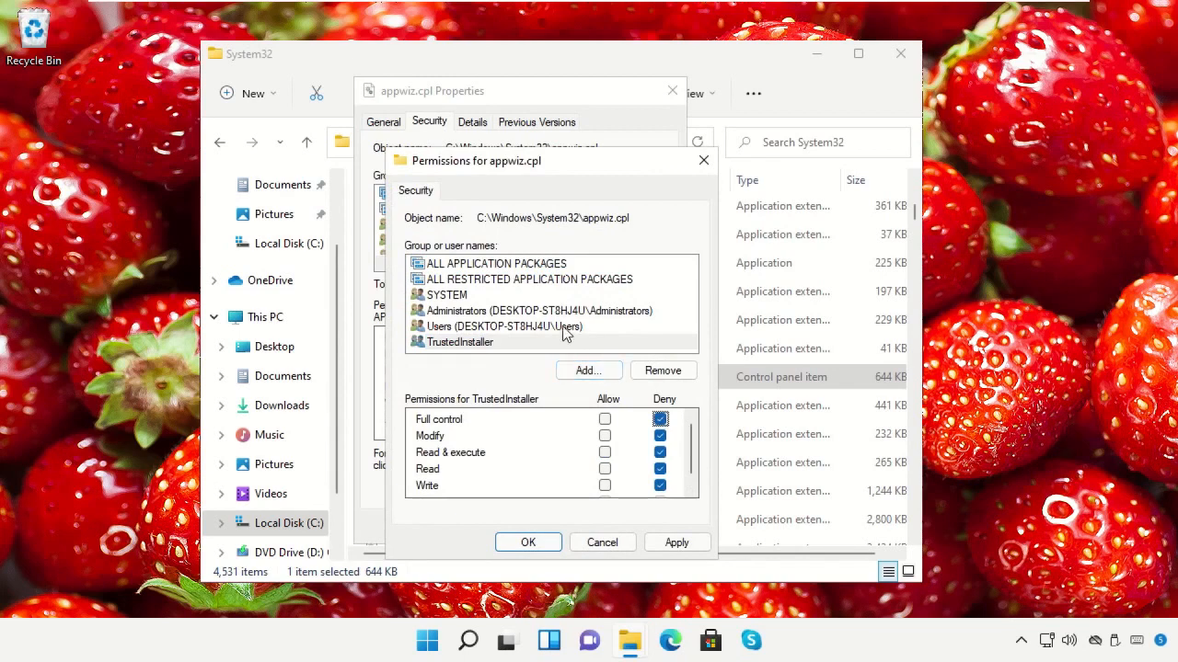
Allow Full control for the Users group, apply the permission changes despite the security warning, and close the properties of appwiz.cpl.
click(543, 329)
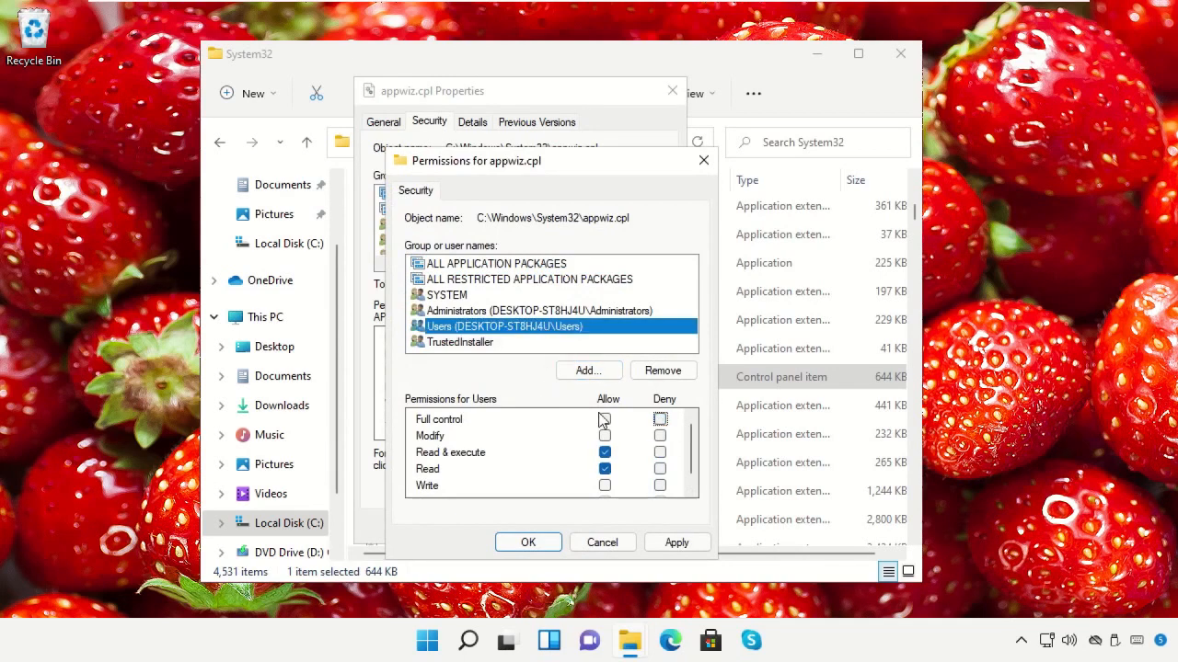
click(603, 419)
click(654, 540)
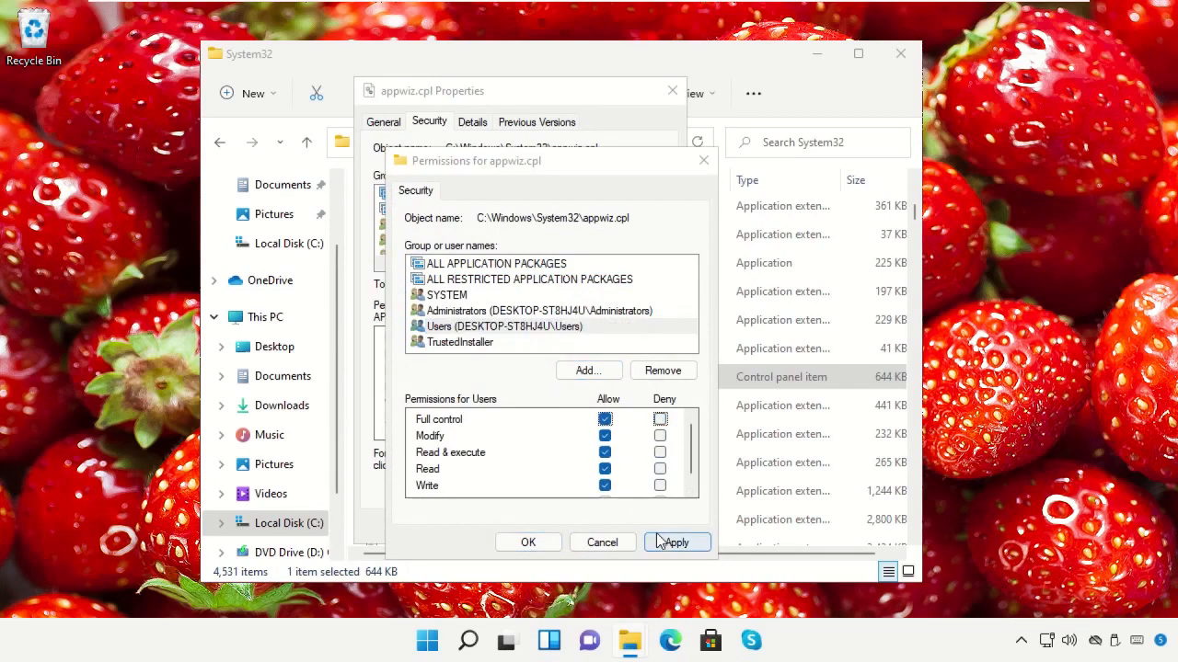
click(644, 407)
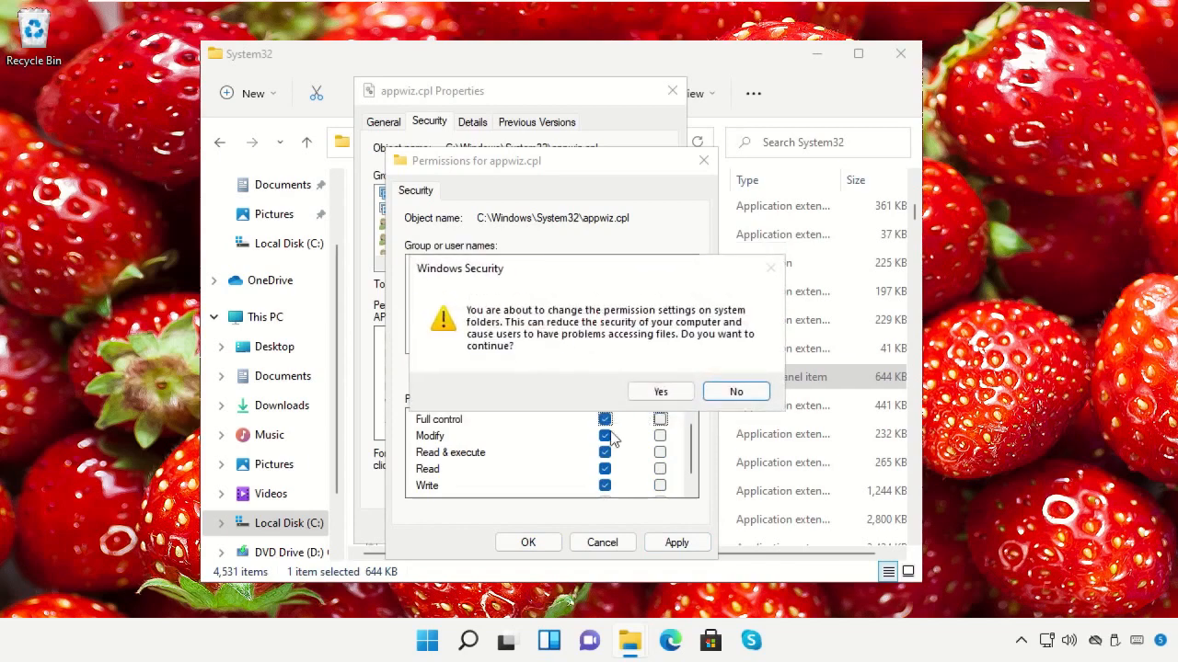
click(659, 393)
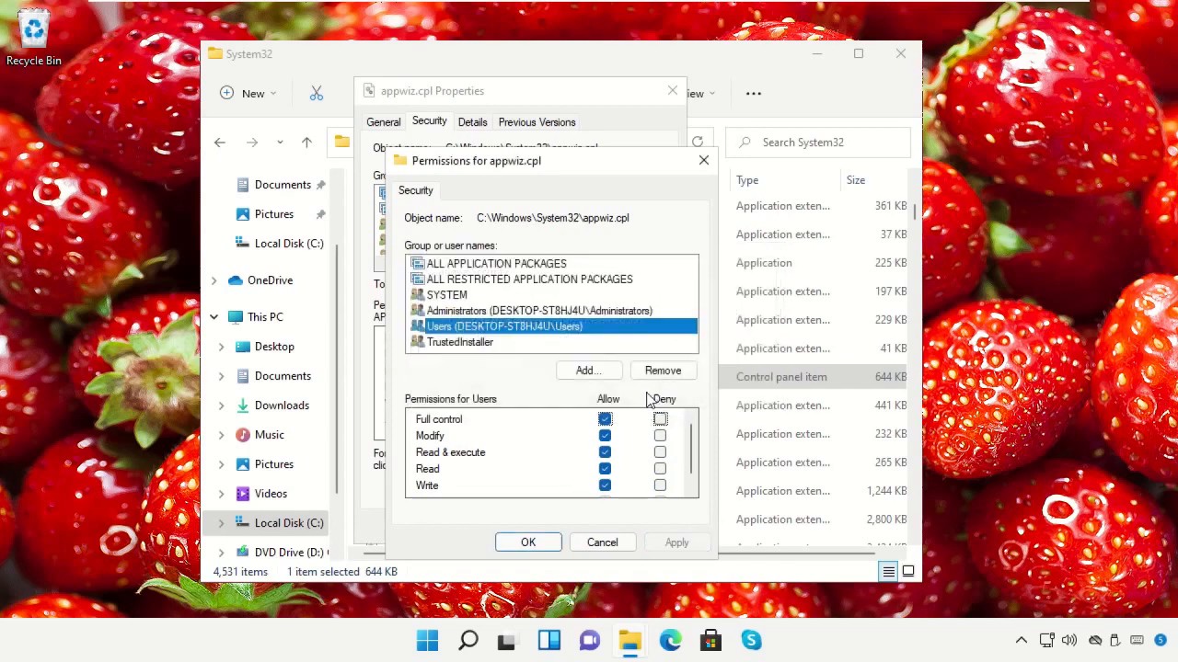
click(536, 543)
click(516, 532)
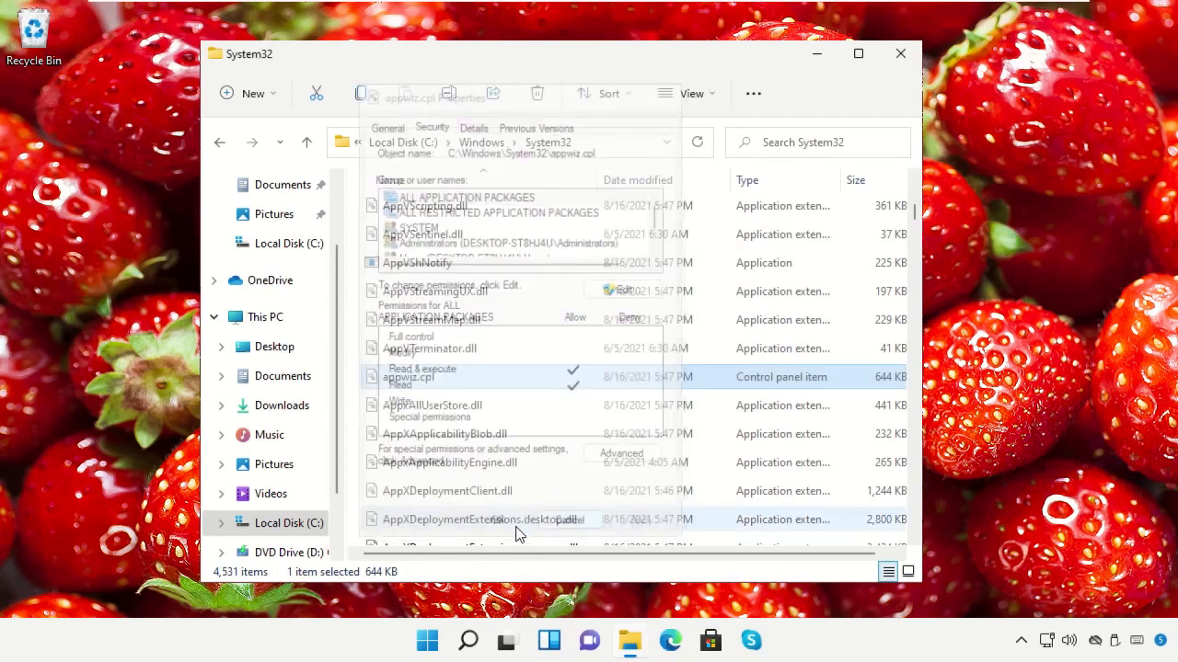
Delete appwiz.cpl from the System32 folder.
right_click(444, 384)
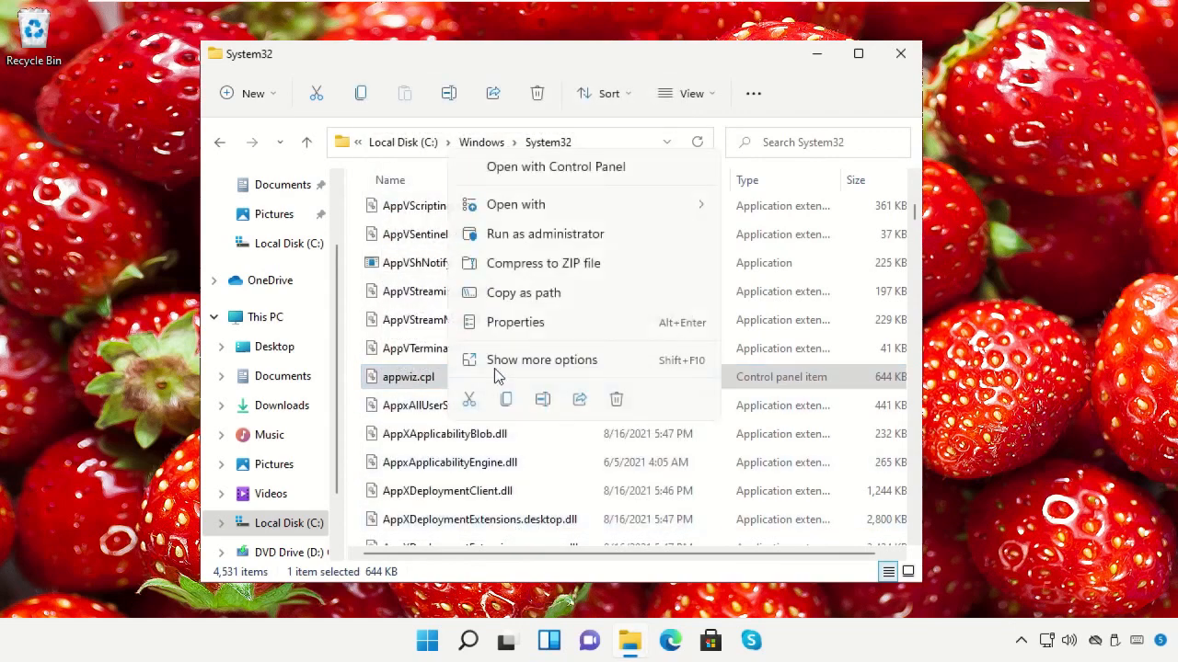
click(614, 403)
click(569, 386)
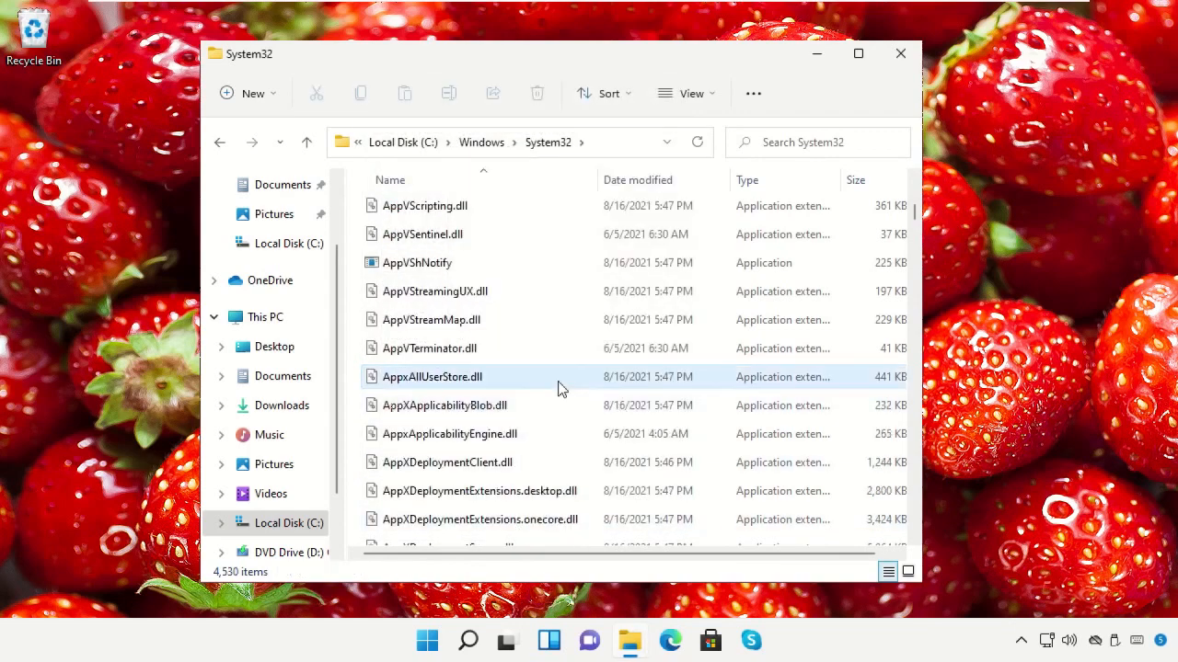